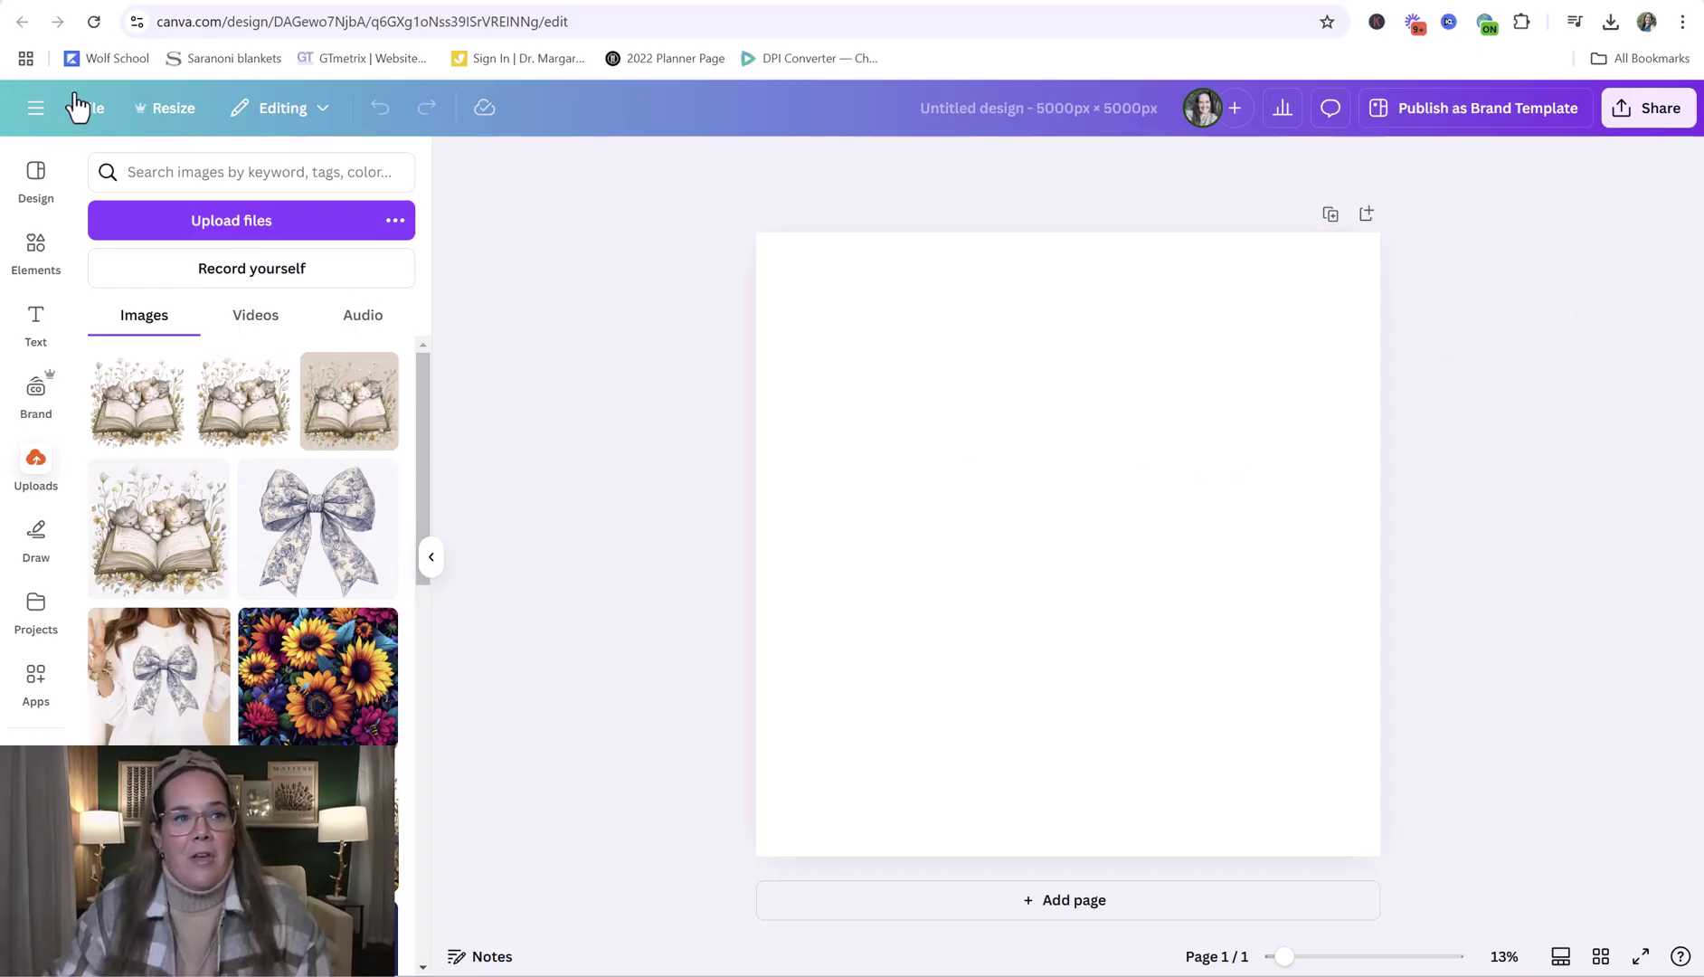
- Create a new custom-size Canva design of 5000 × 5000 px from the File menu
left_click(88, 108)
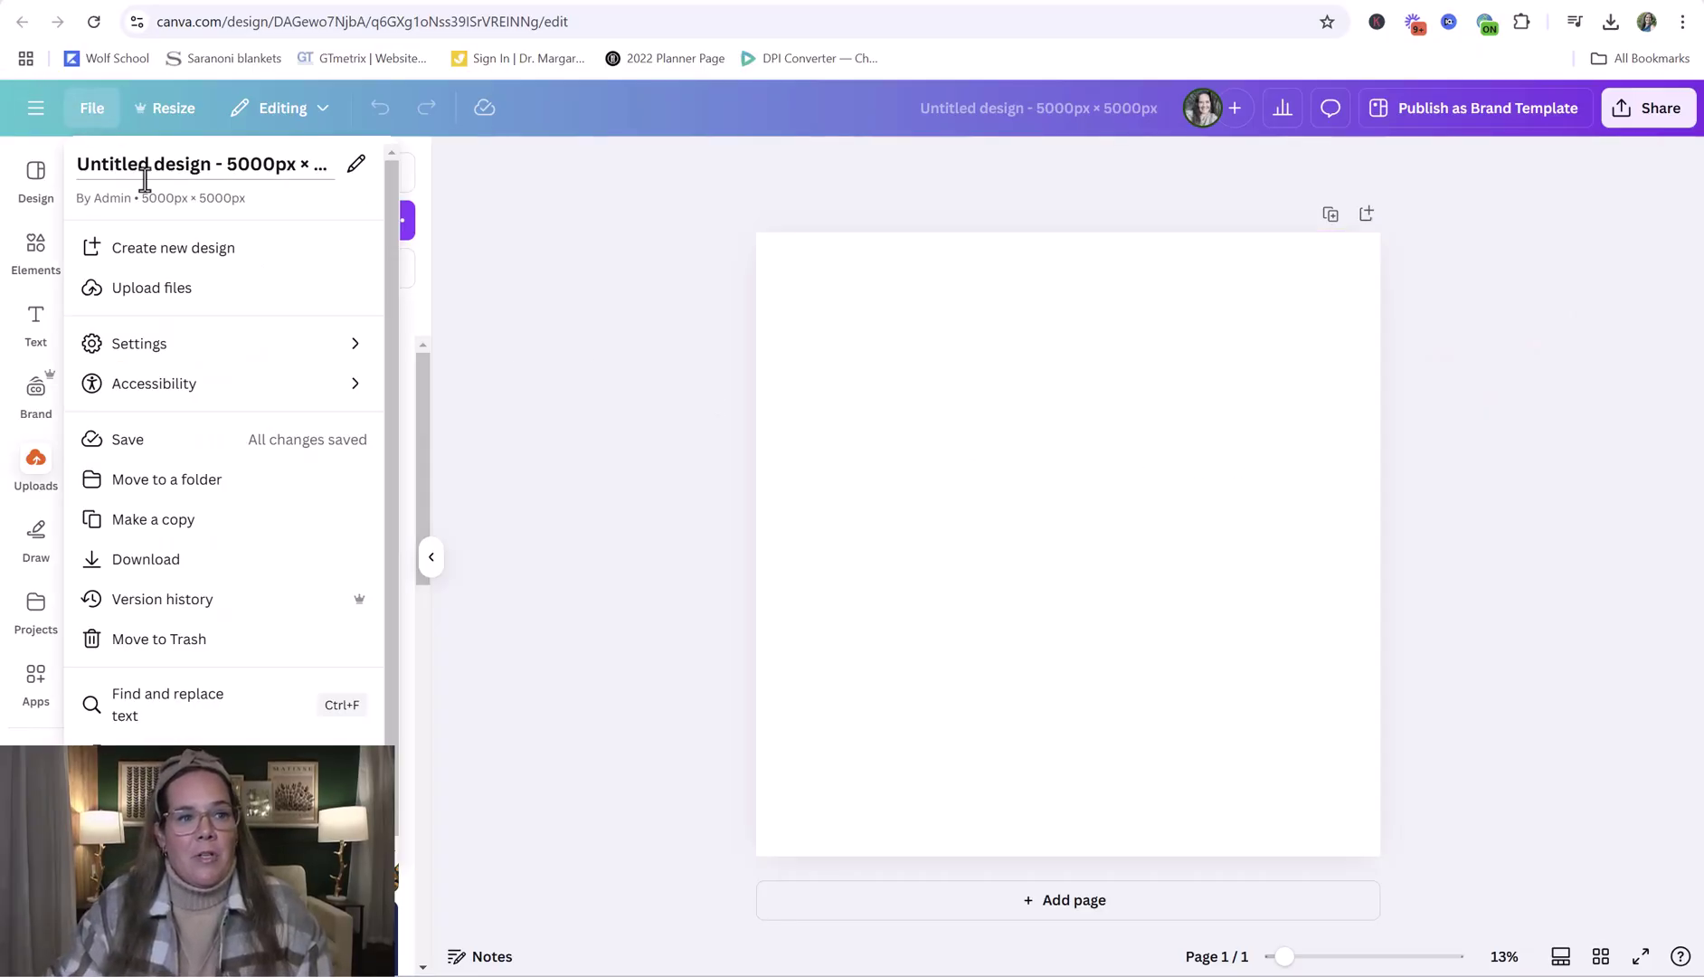
left_click(166, 262)
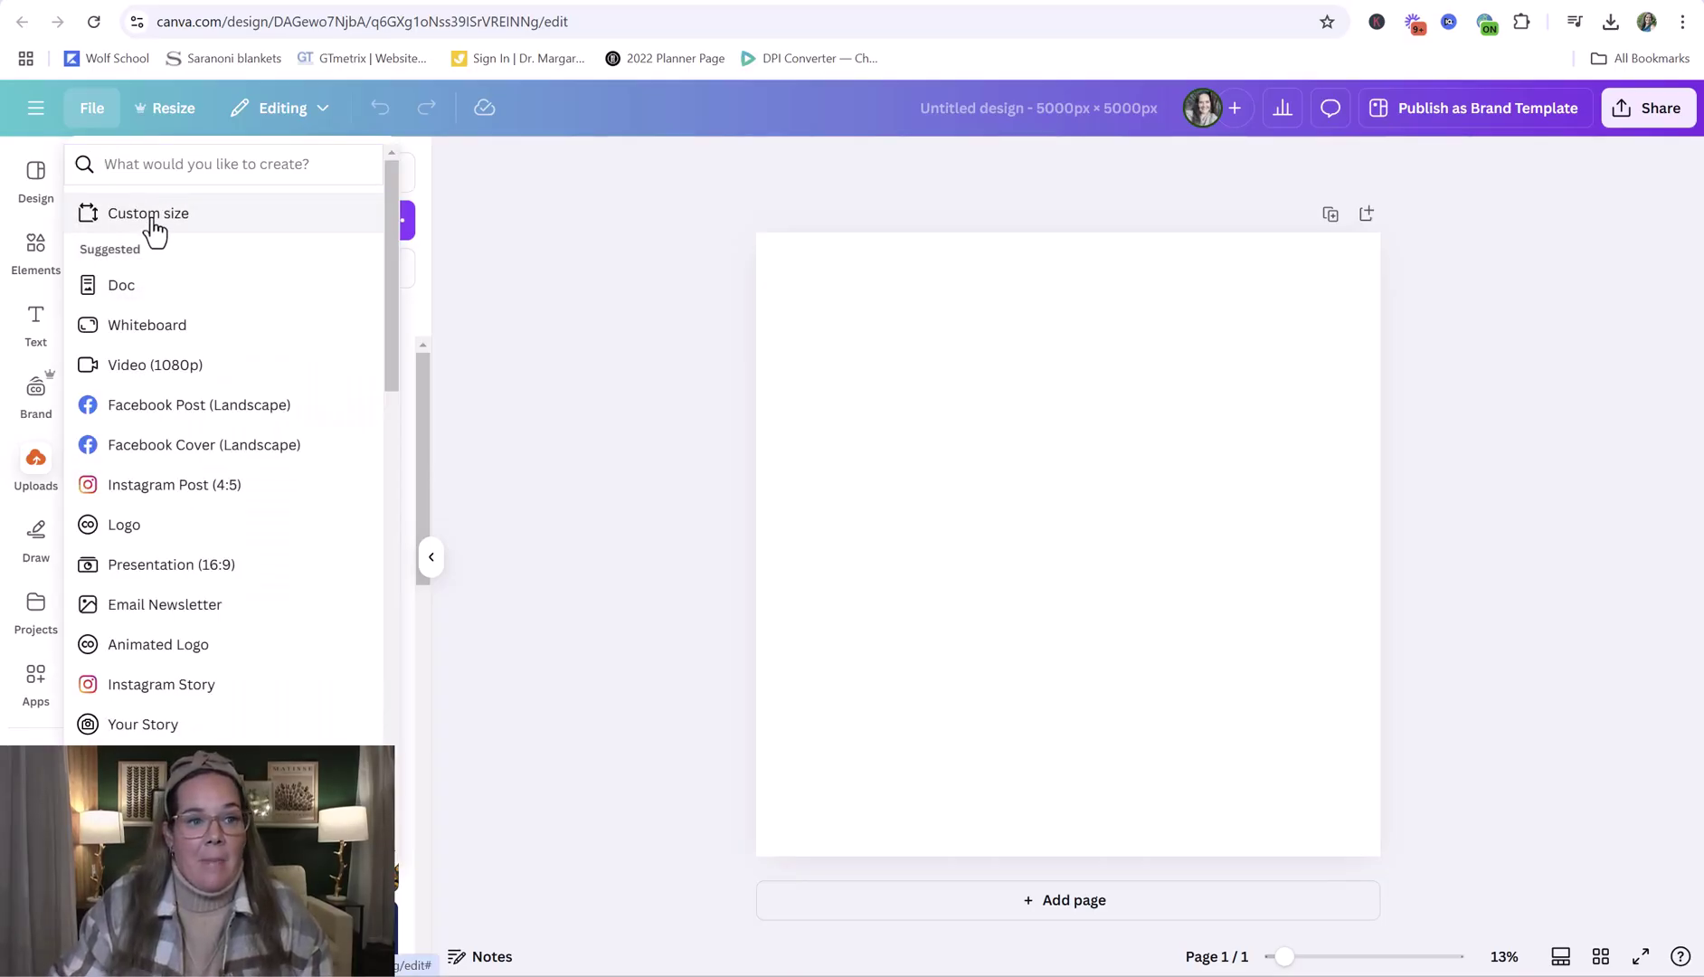
left_click(152, 217)
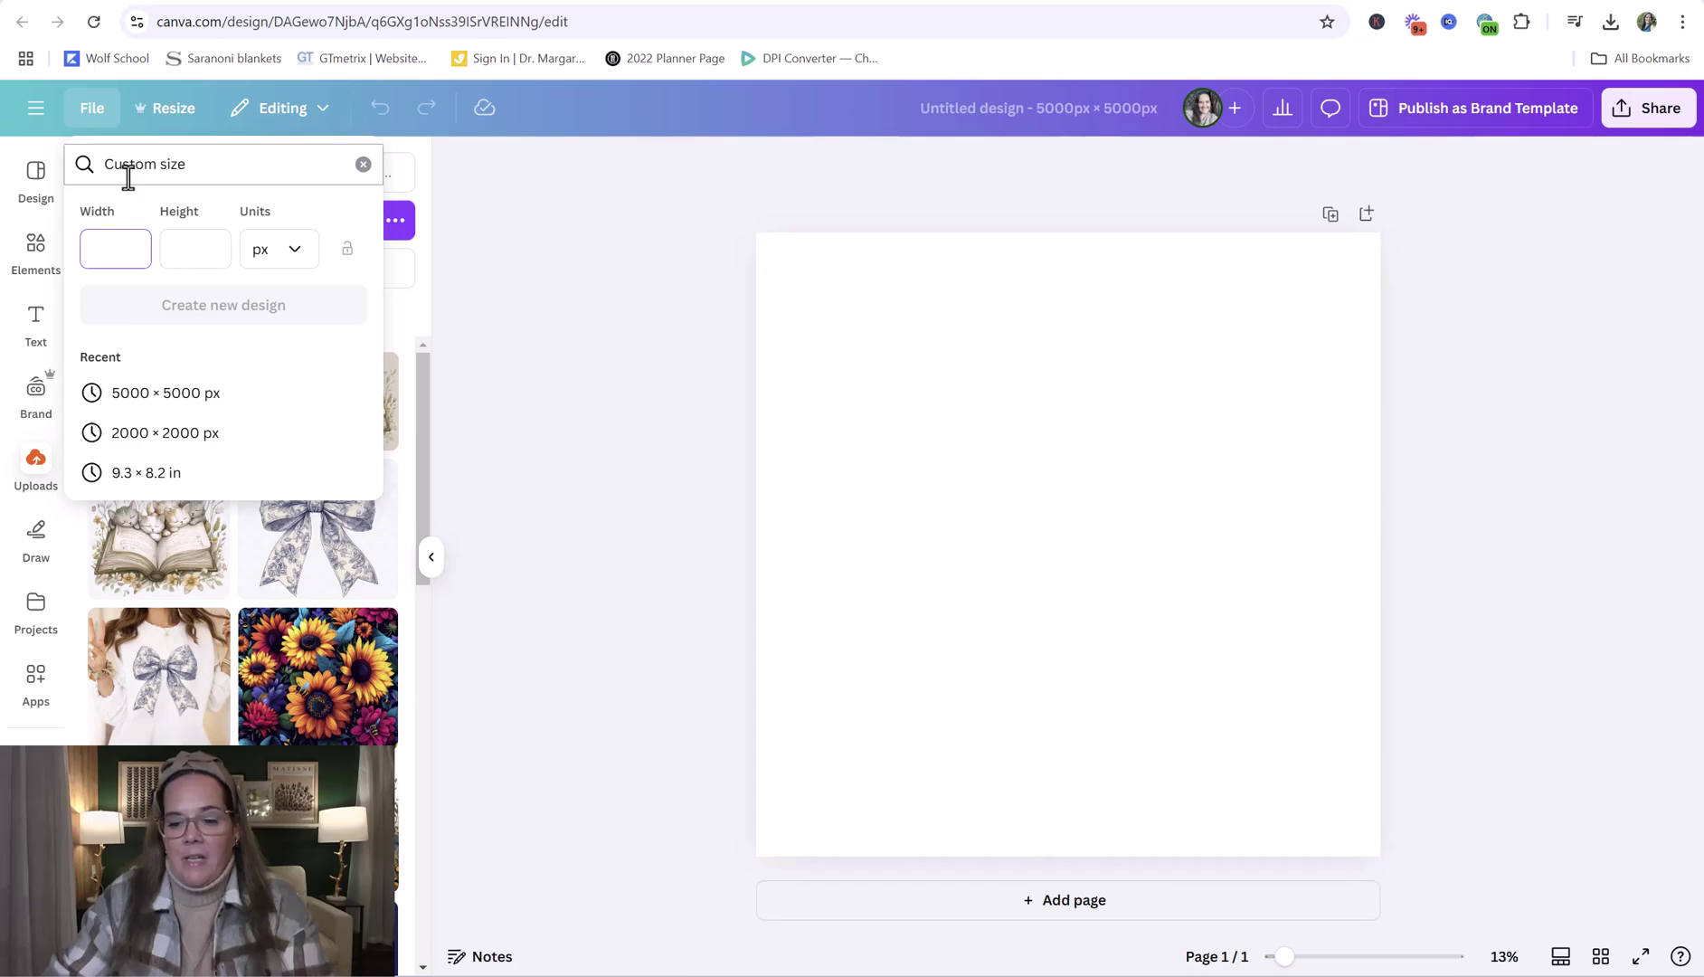
type("5000")
key("Tab")
type("5000")
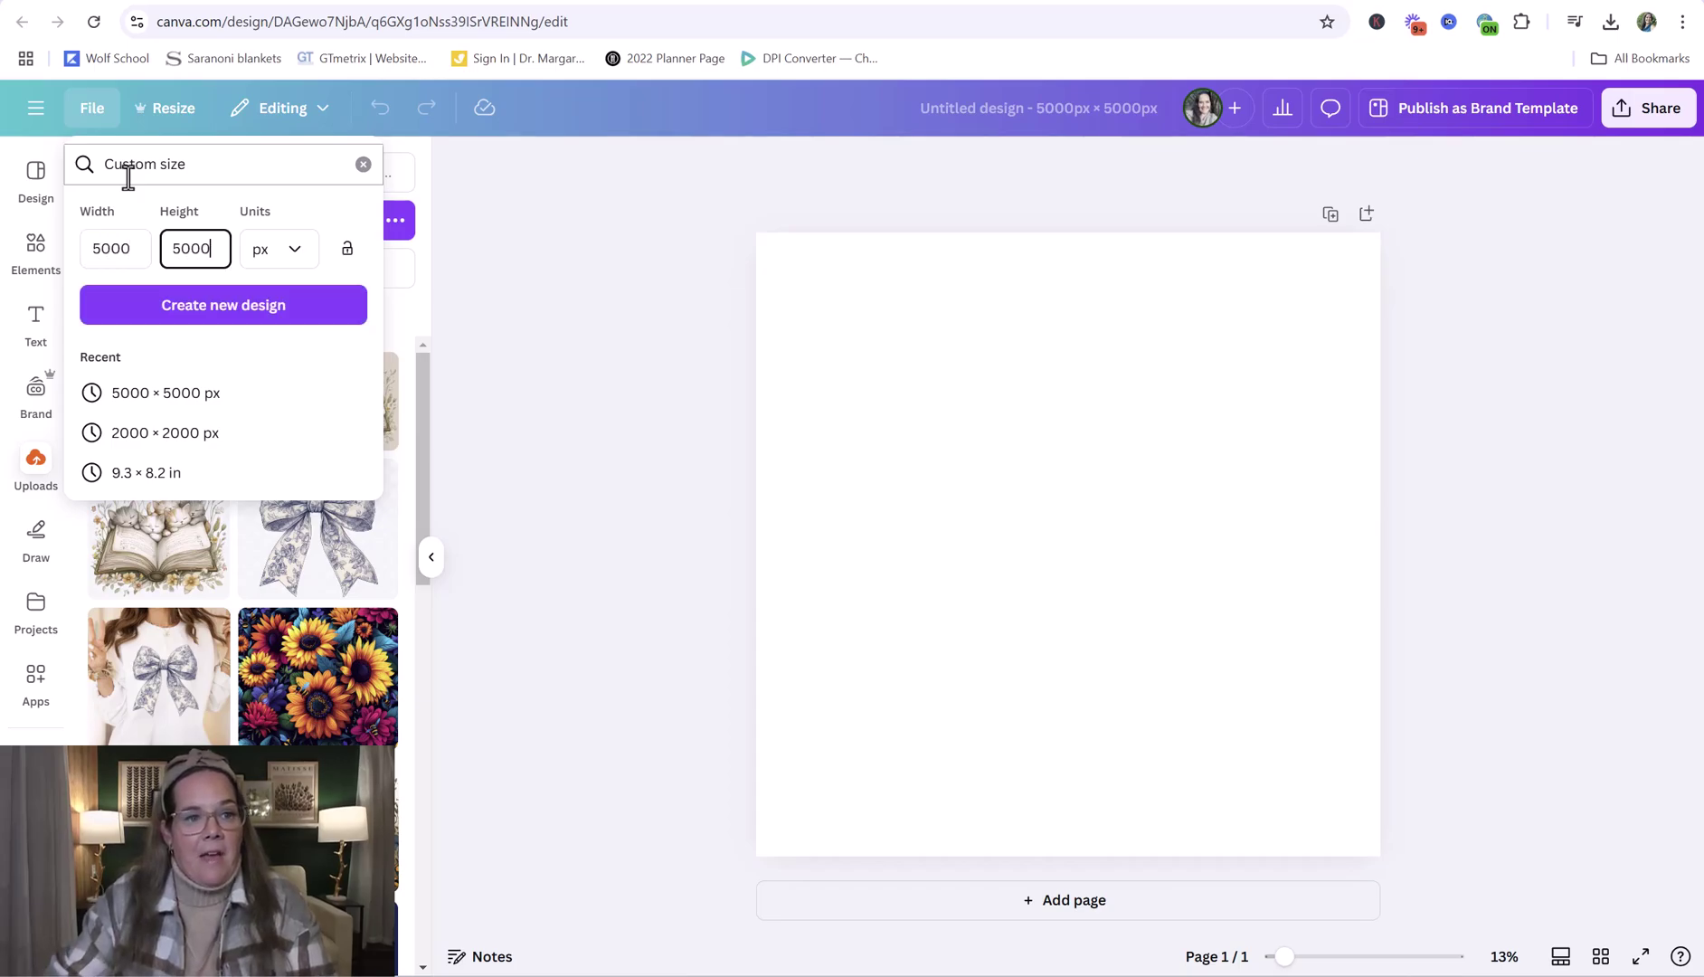
left_click(242, 322)
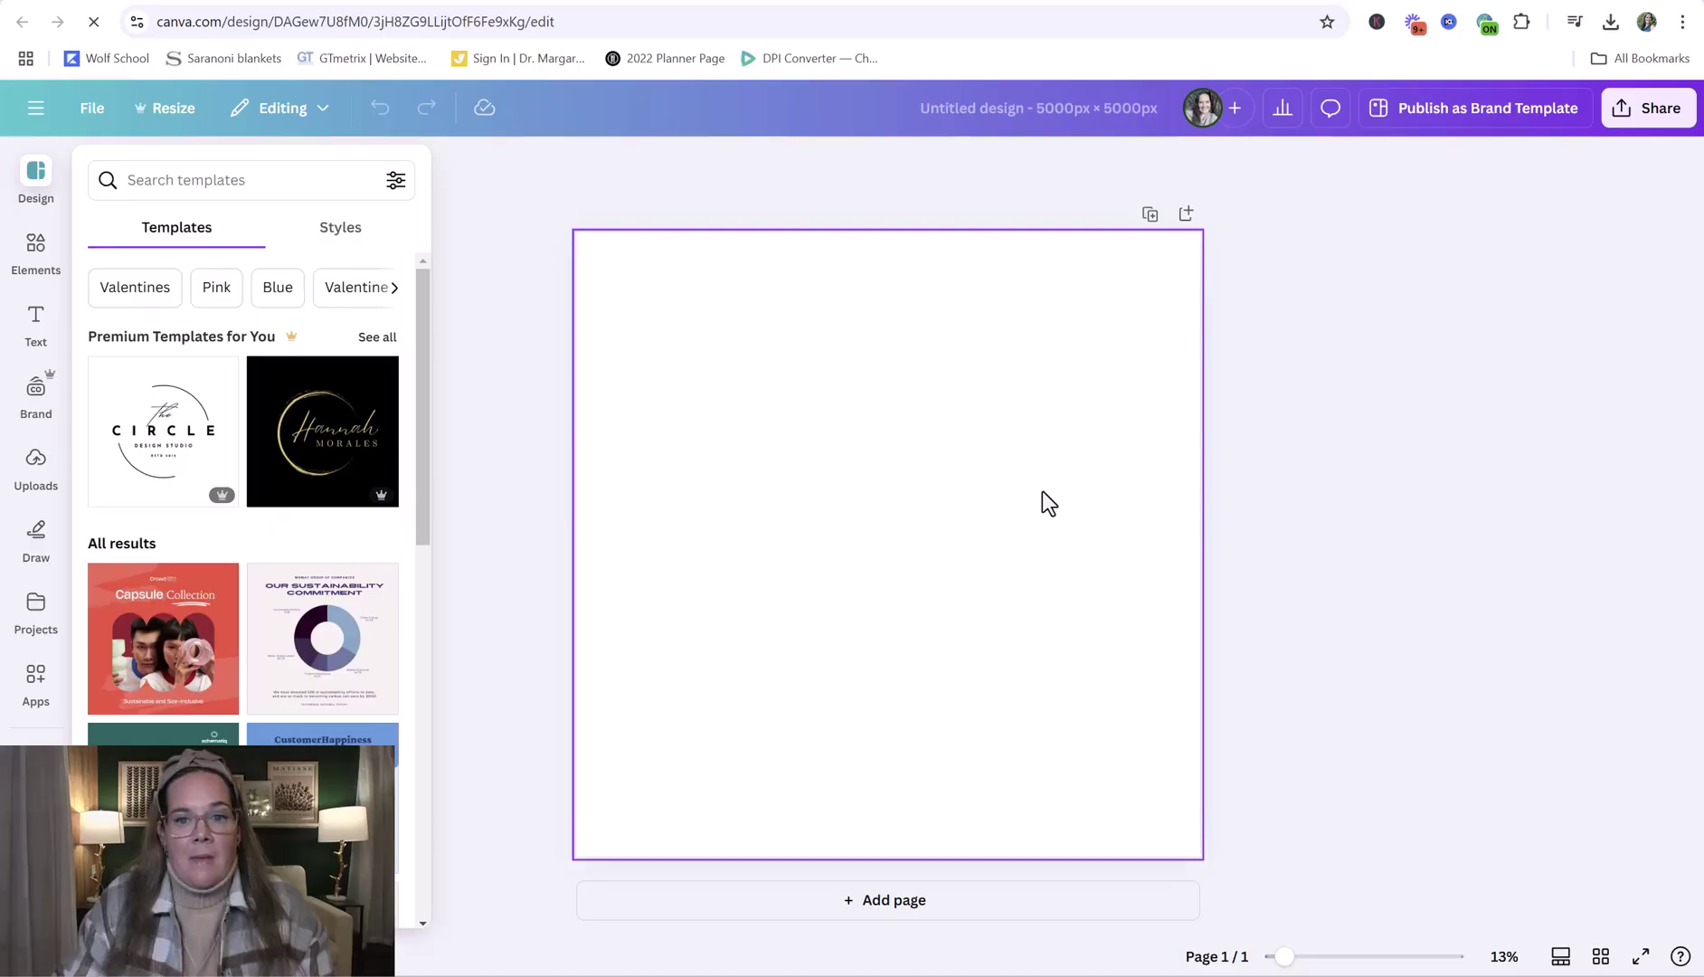
- Add the raccoon image from Uploads, stretch it to the full 5000 px page width, and centre it vertically
left_click(36, 477)
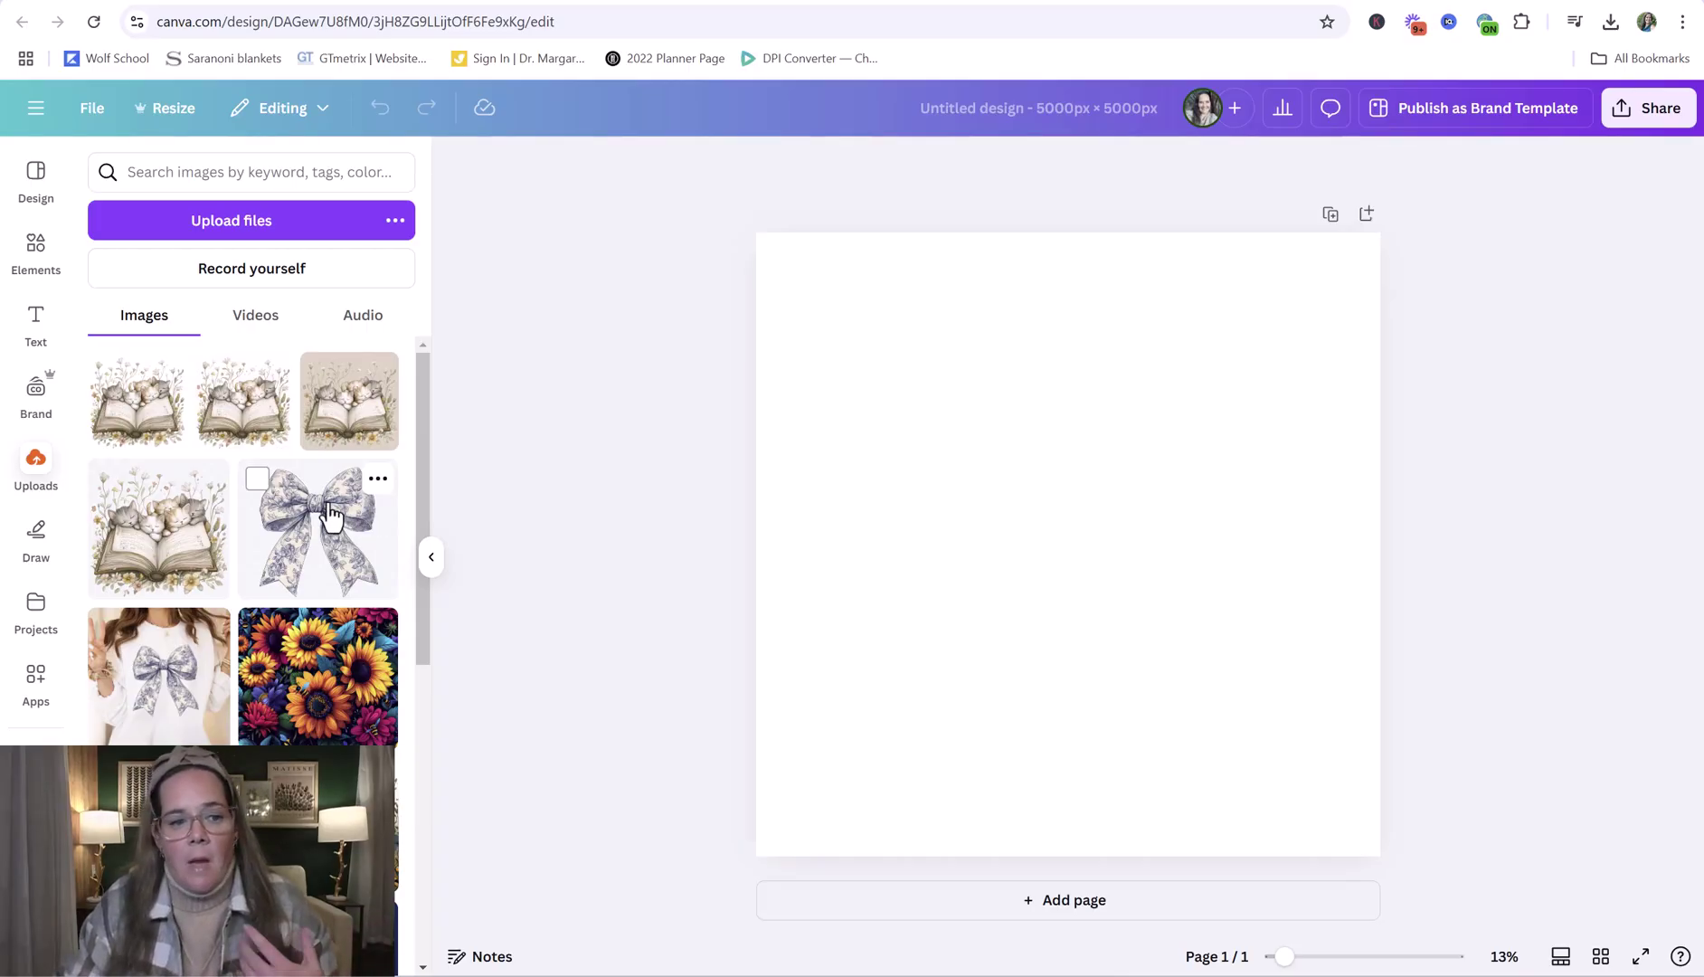
scroll(330, 513, "down", 4)
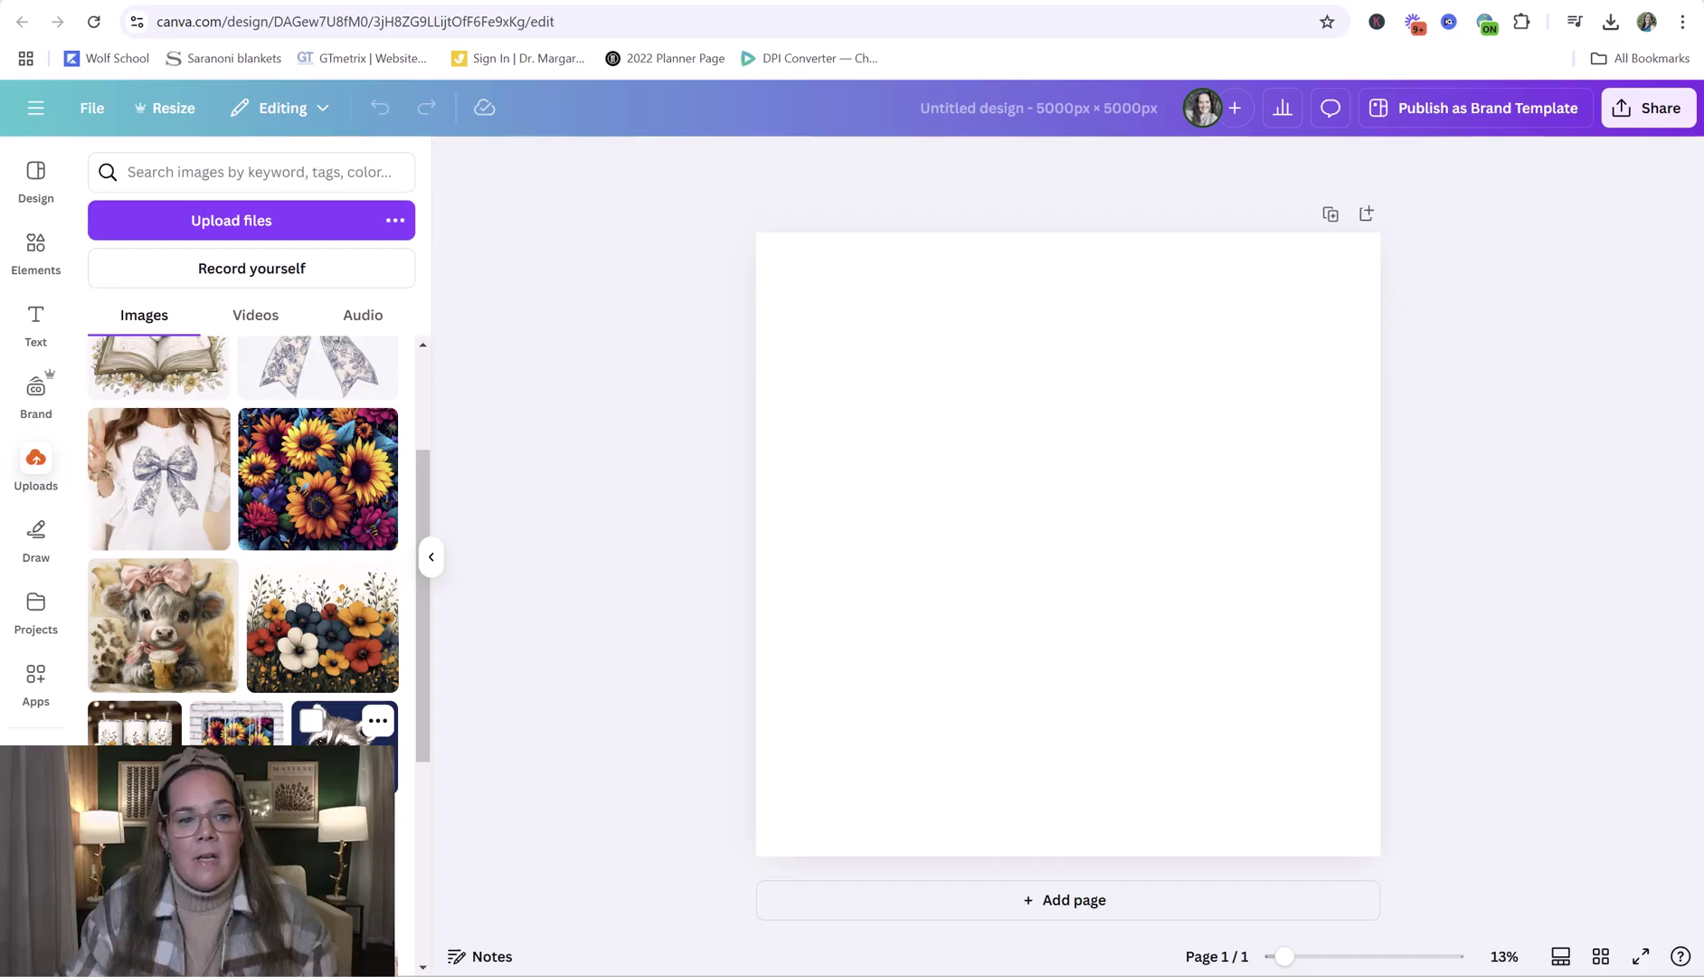
left_click(348, 728)
left_click_drag(875, 634, 798, 528)
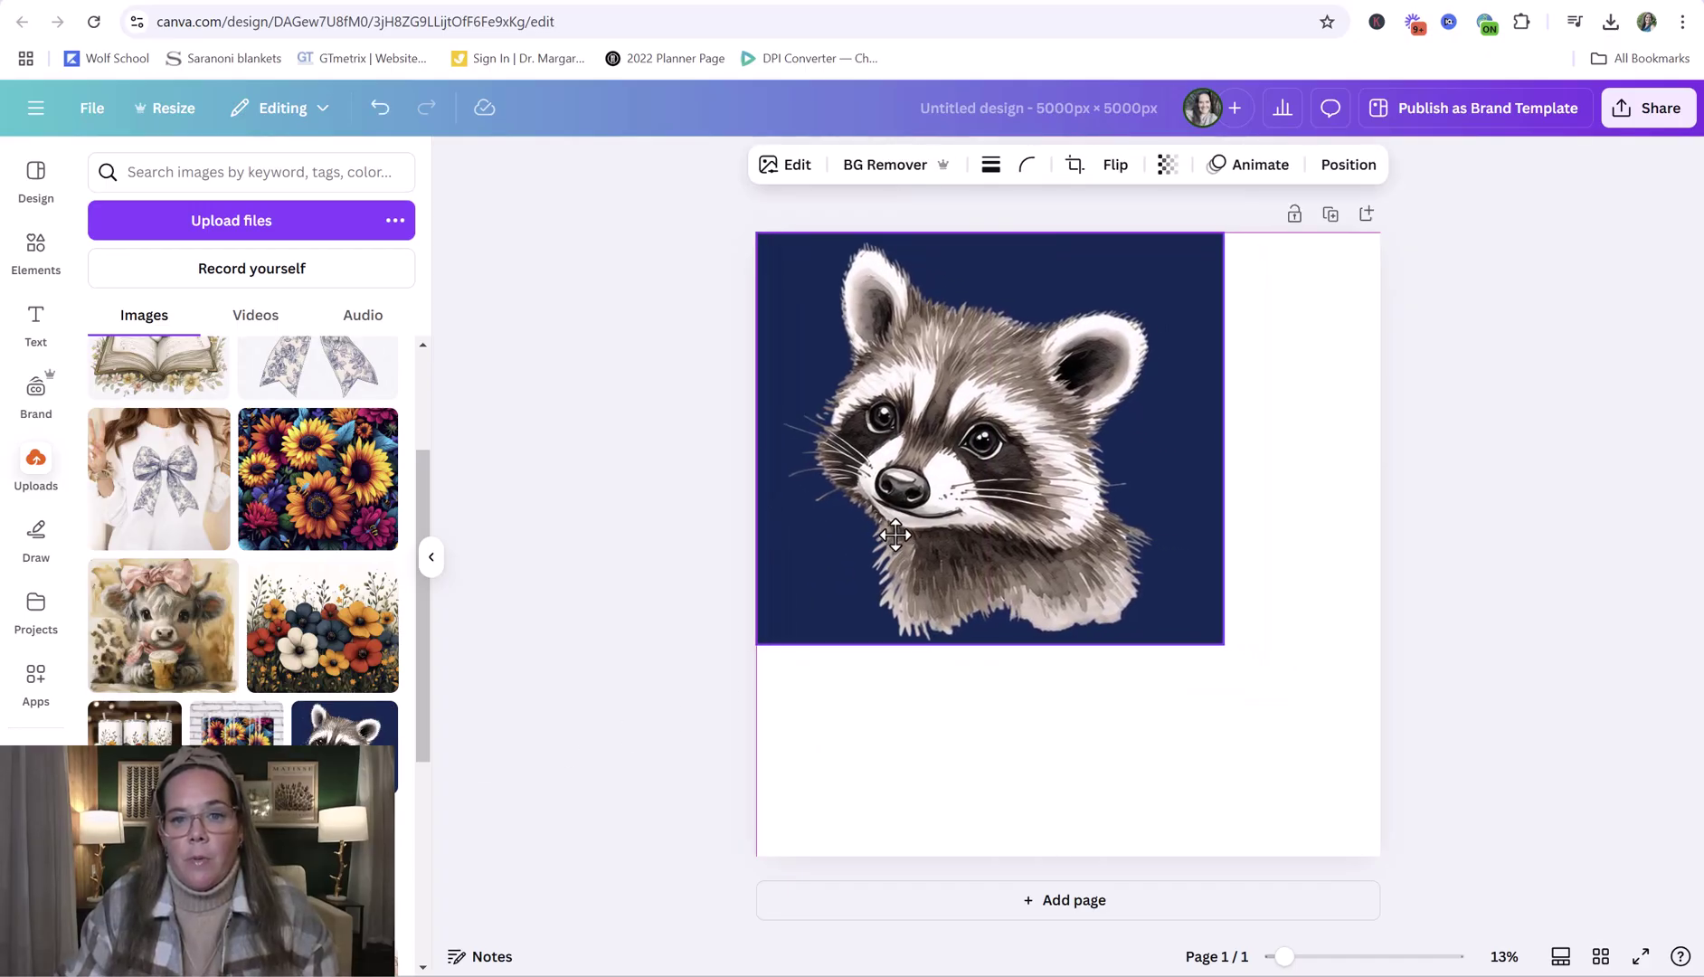
left_click_drag(1225, 647, 1339, 828)
left_click_drag(1174, 588, 1173, 624)
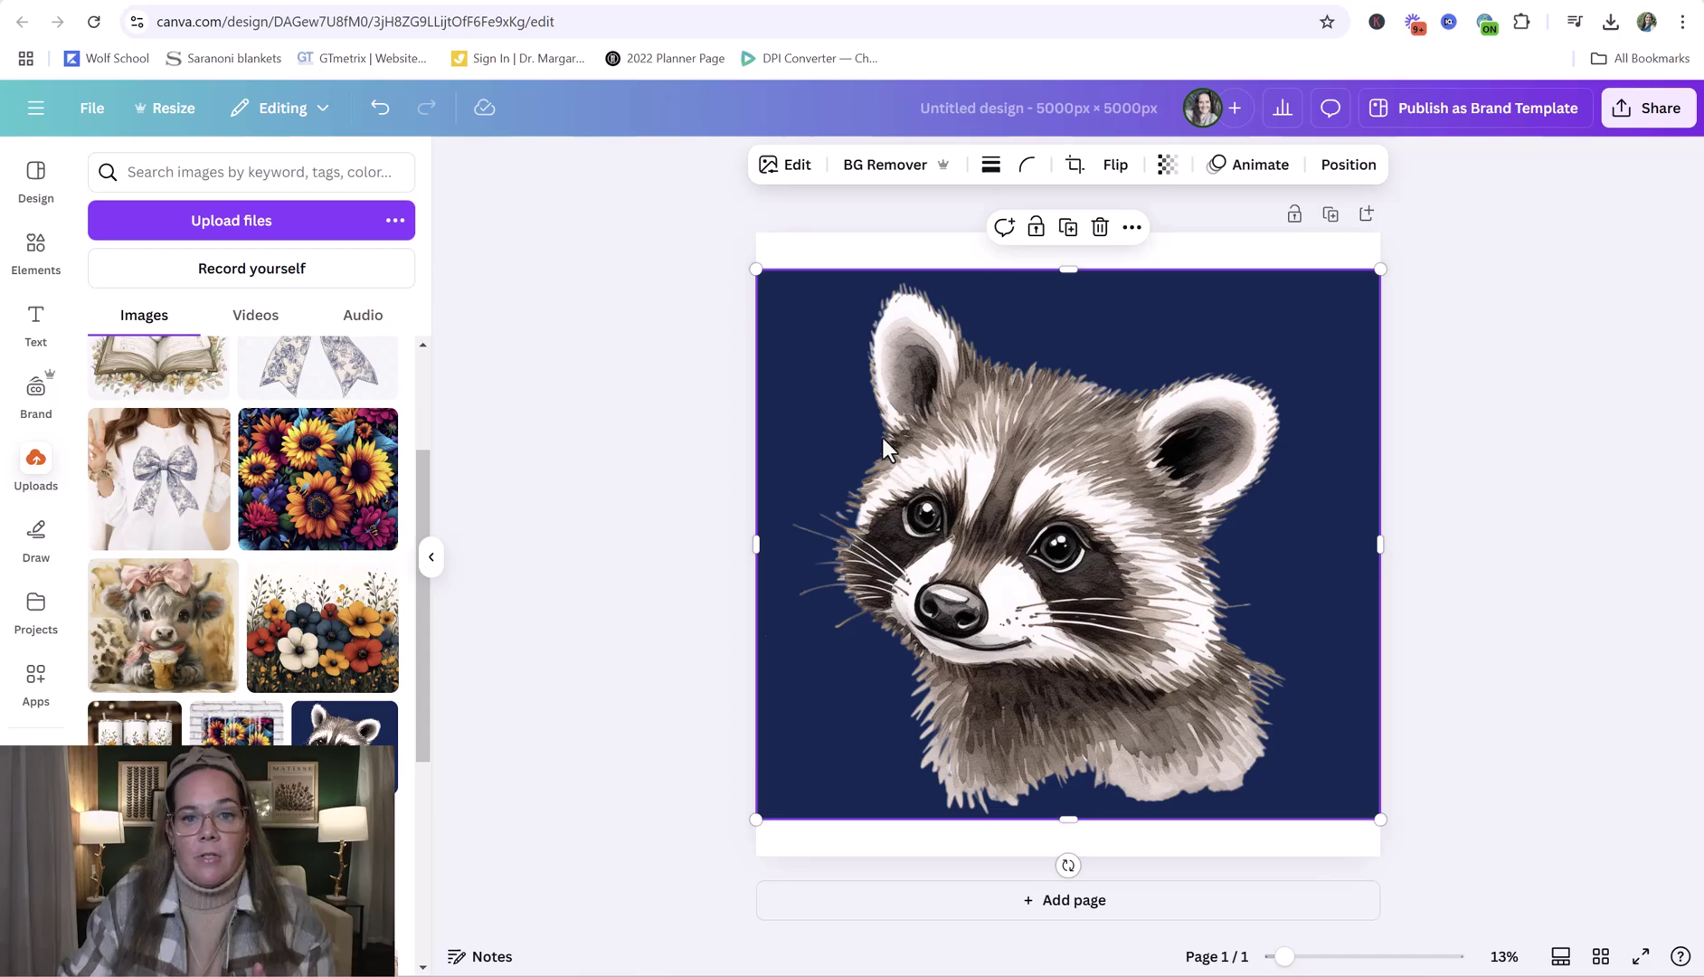
- Remove the raccoon's navy background with BG Remover, try a light-blue page colour, then revert to white
left_click(885, 180)
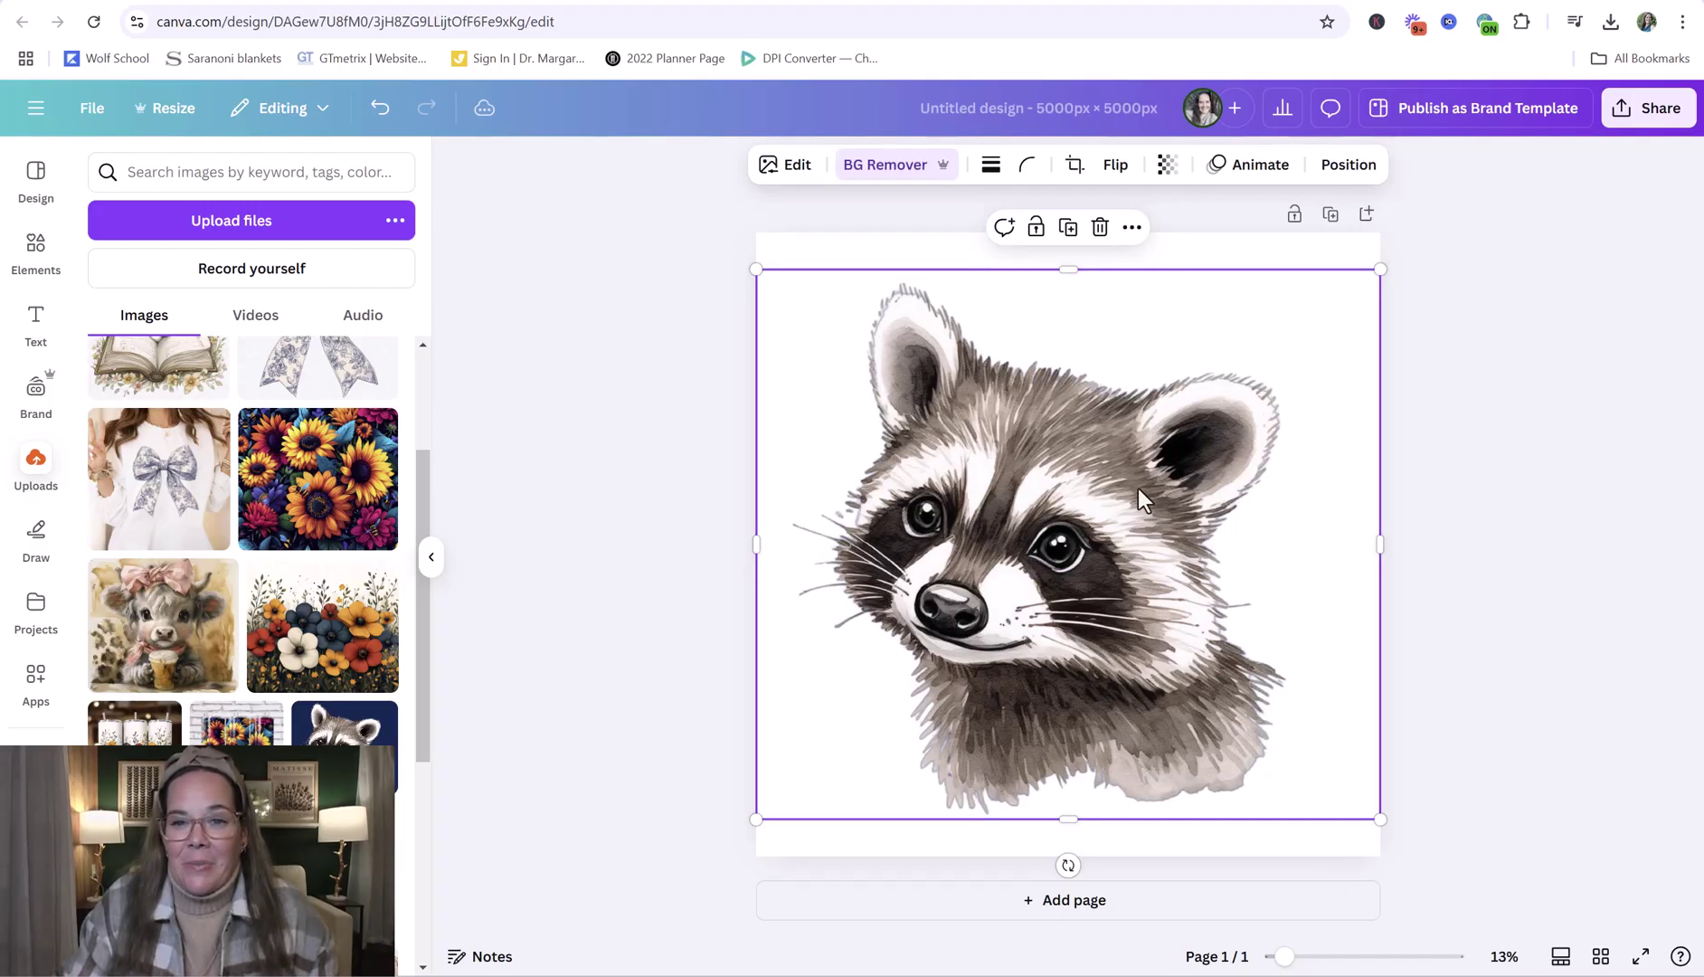
left_click(836, 256)
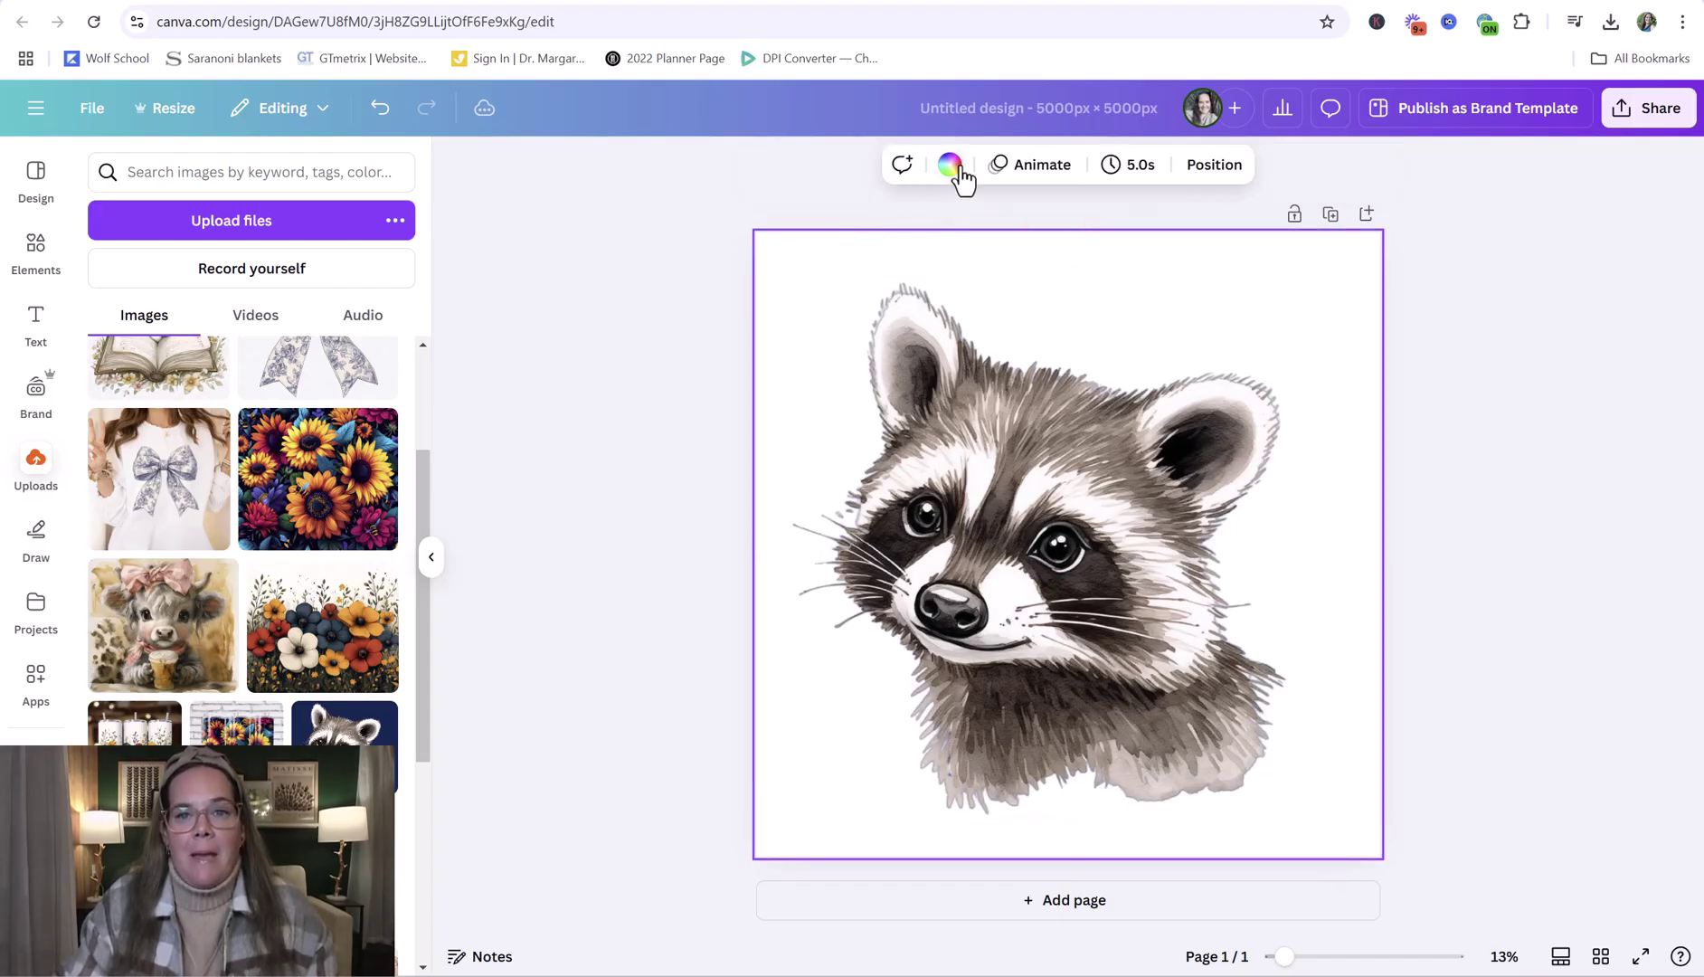
left_click(950, 164)
left_click(270, 457)
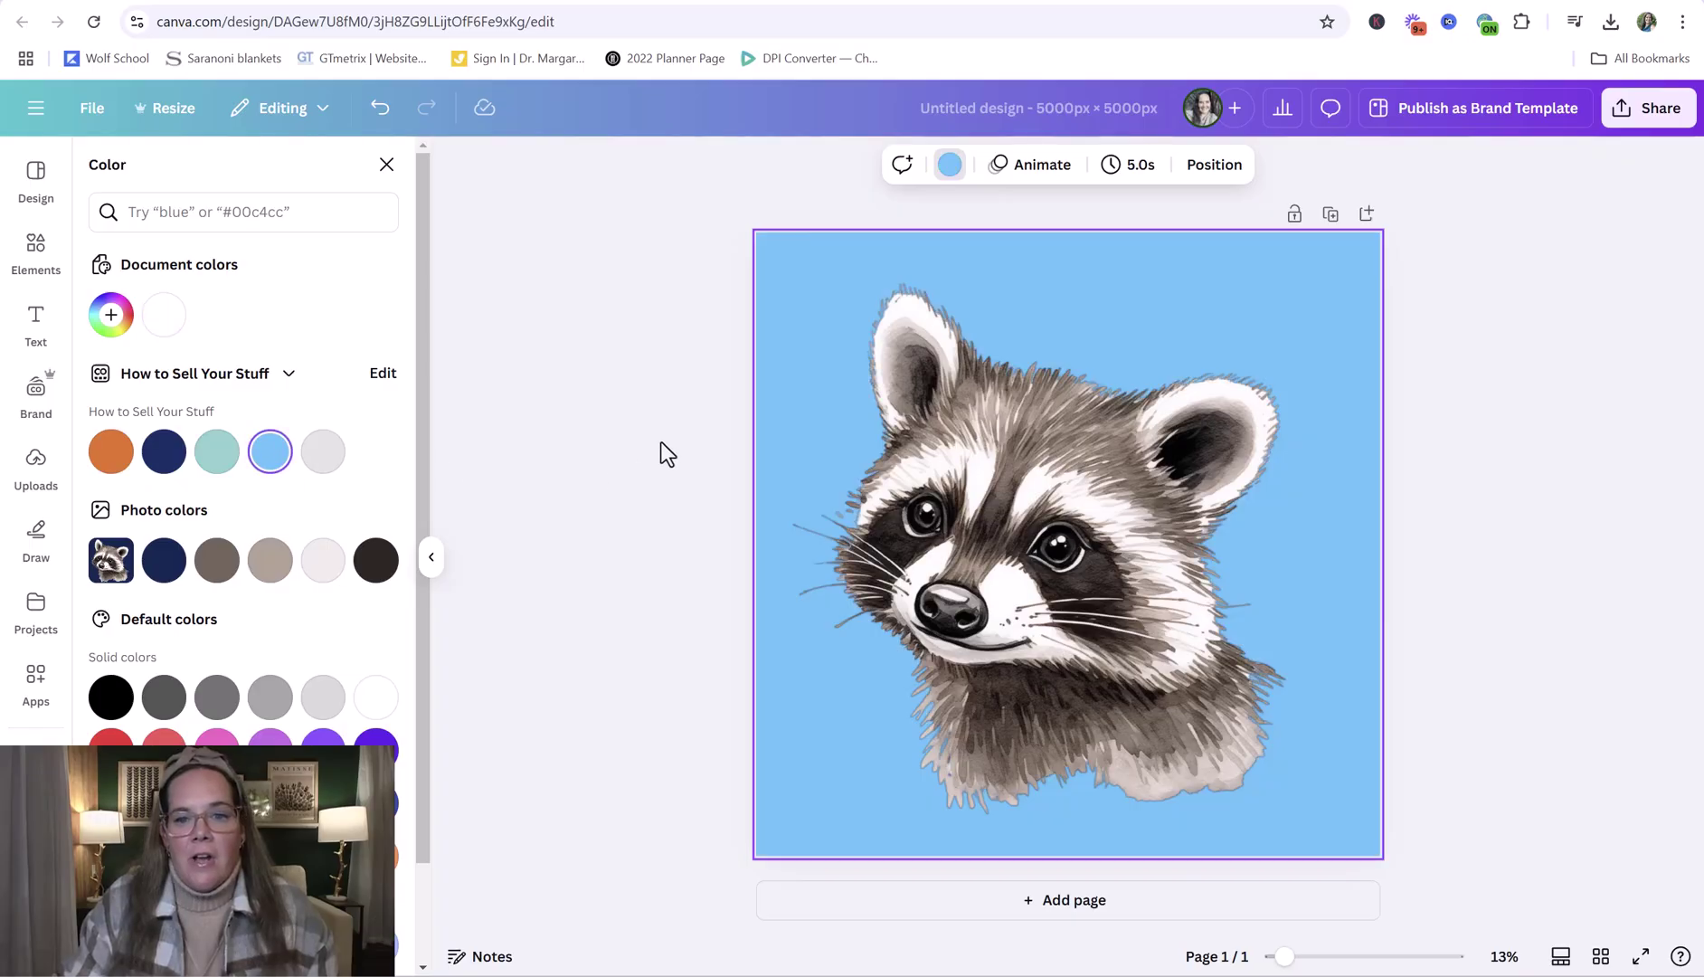
key("Escape")
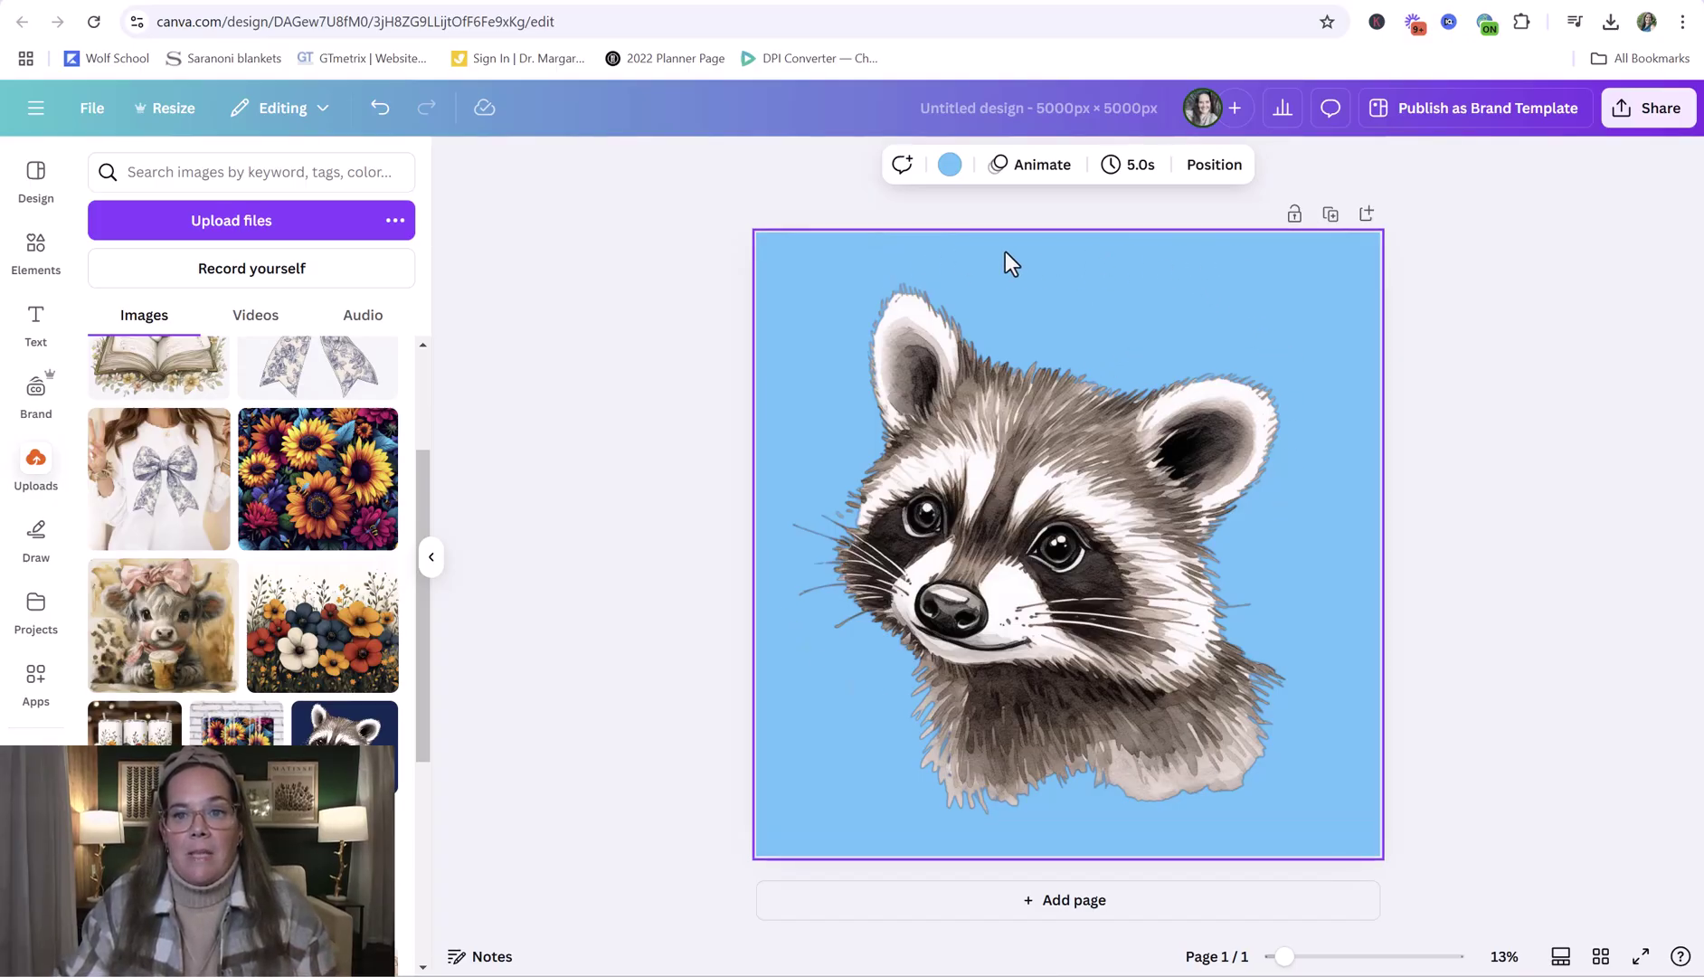
left_click(948, 164)
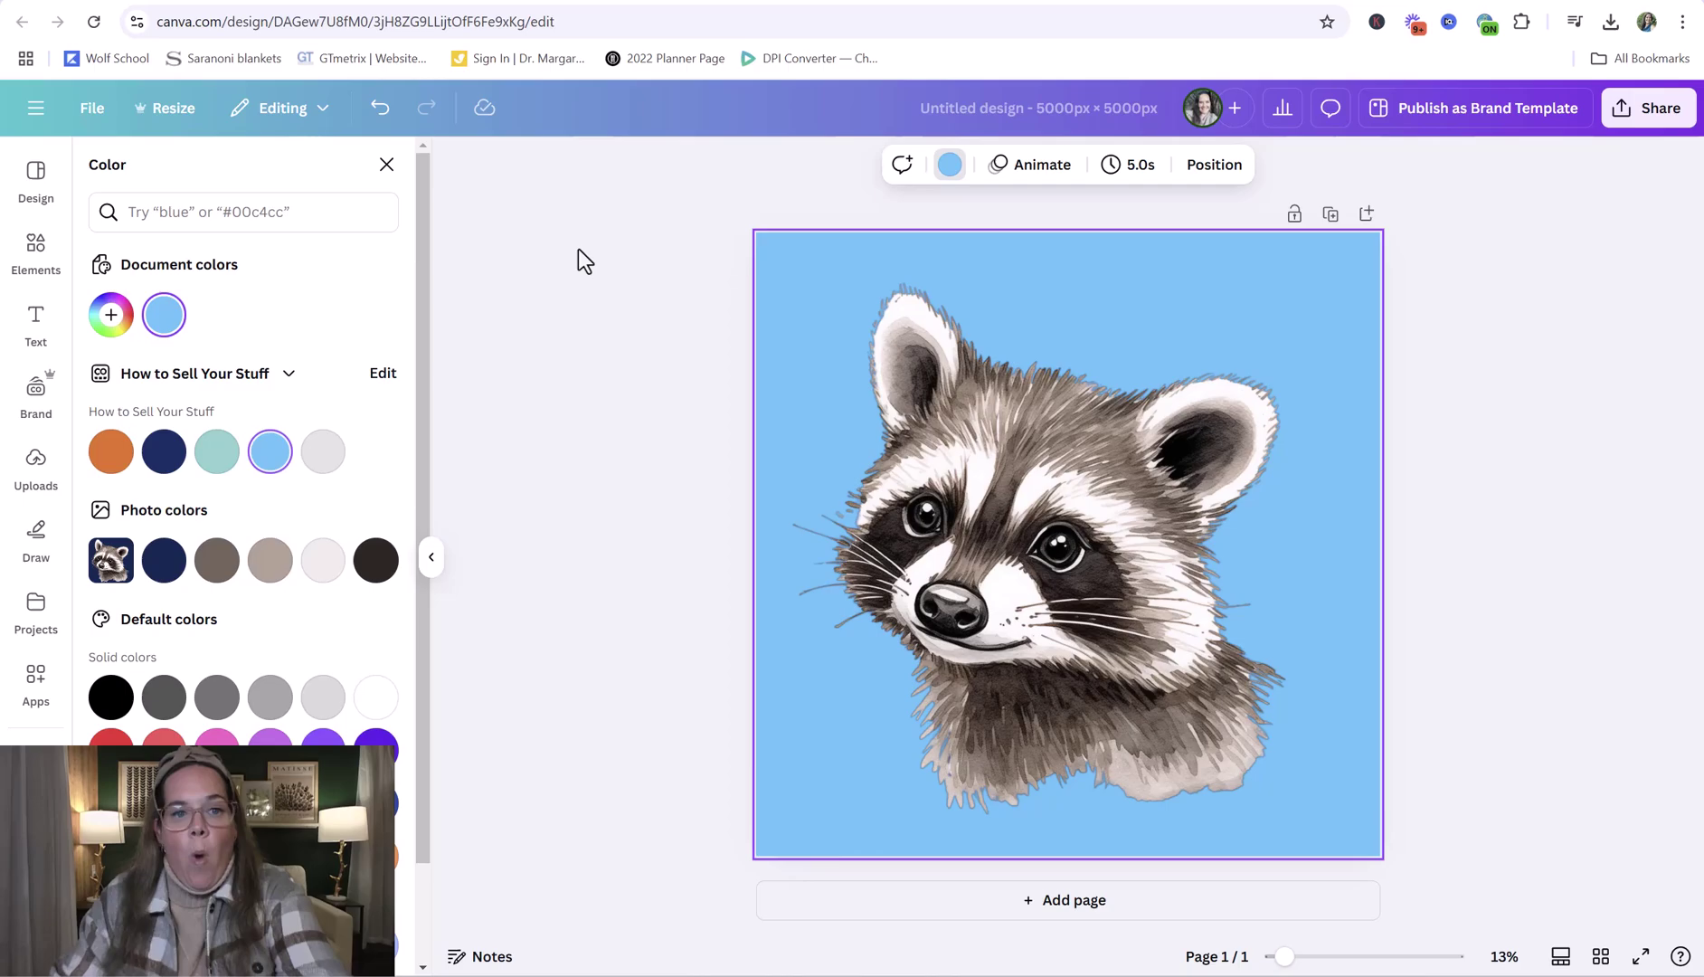
left_click(376, 697)
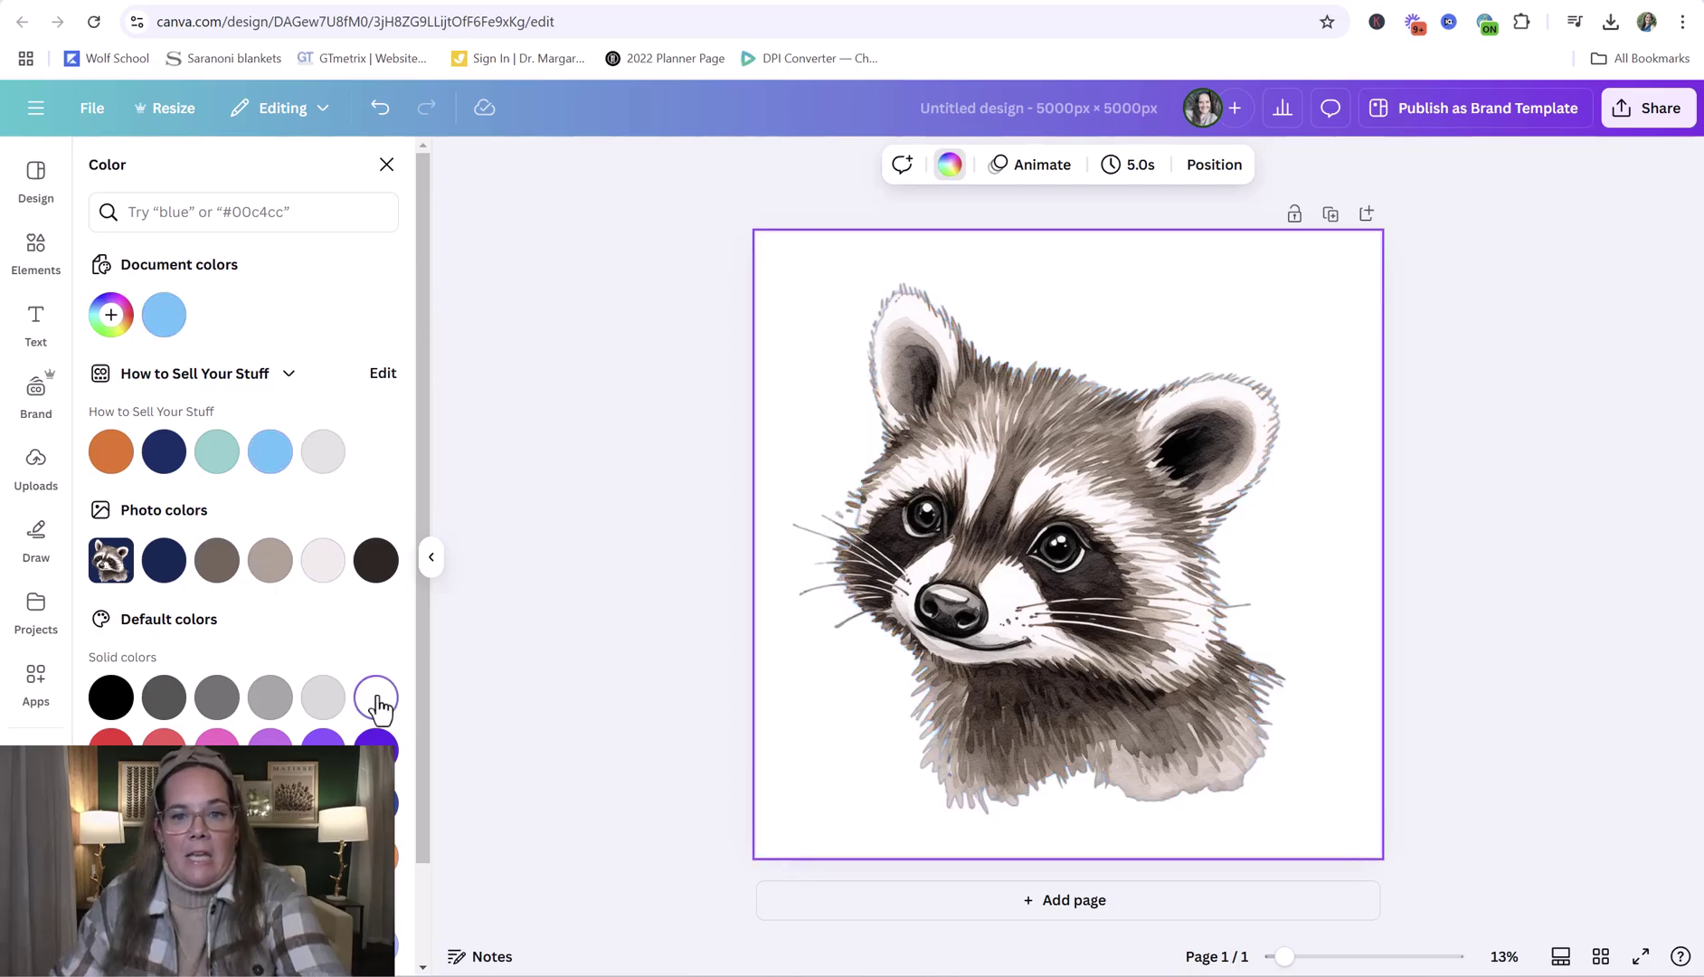
- Enlarge the raccoon to about 5,323 px wide so it overflows the page edges, then deselect it
left_click(680, 519)
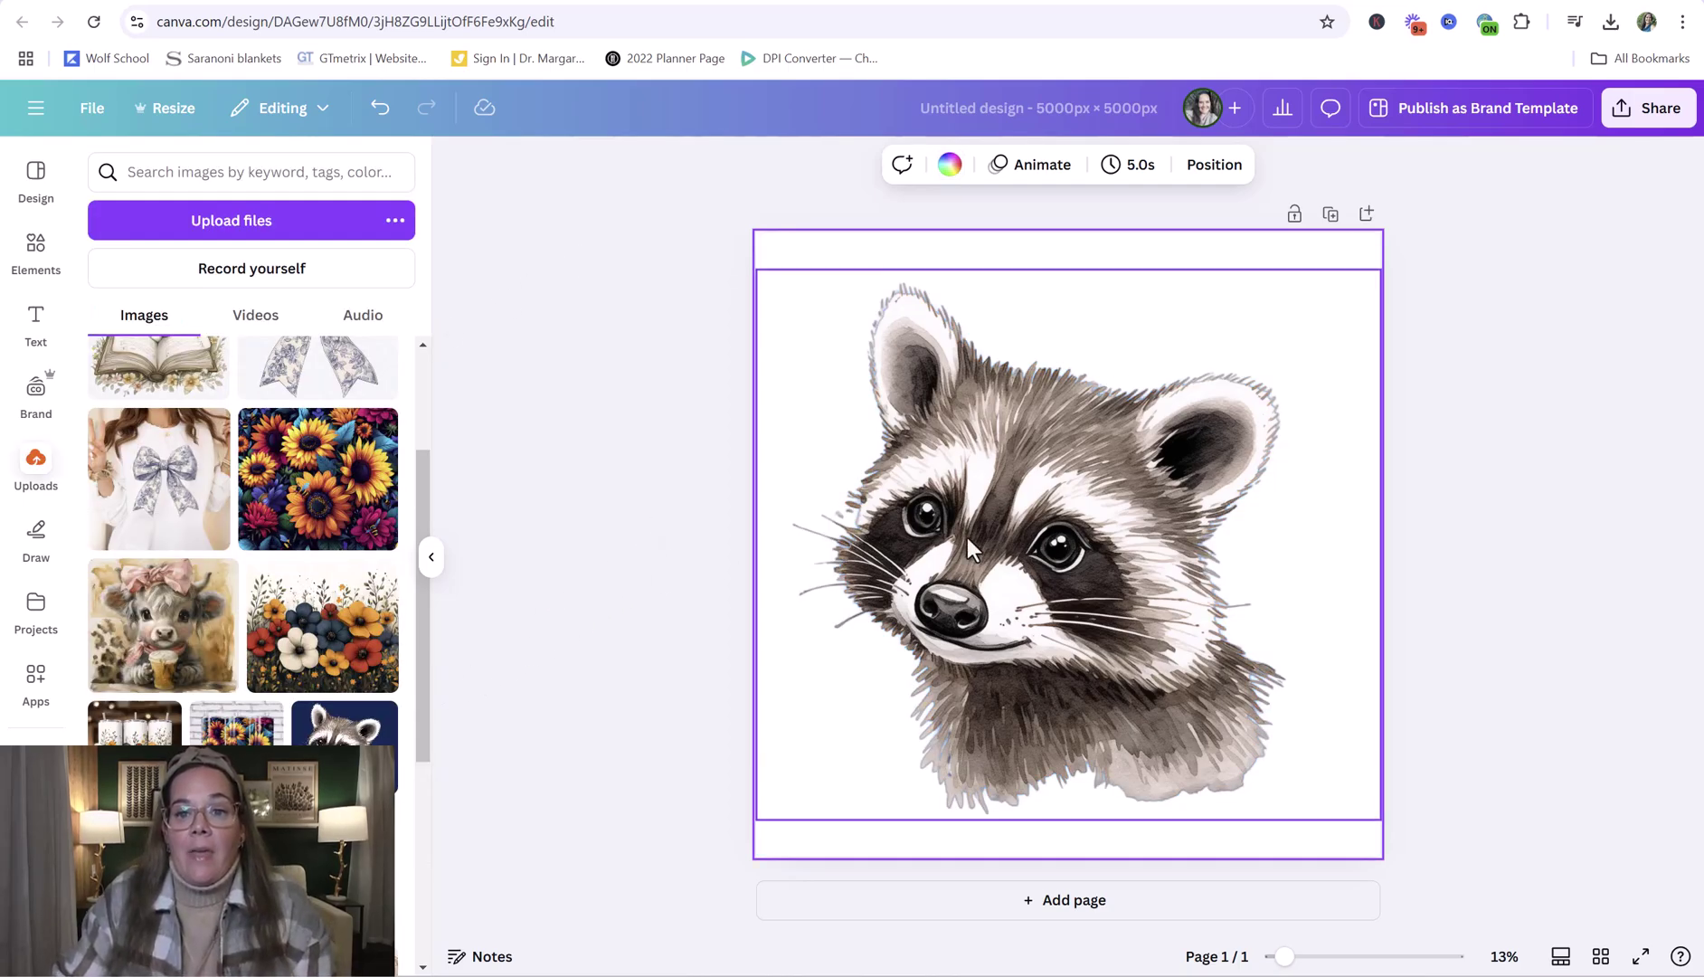
left_click_drag(978, 547, 964, 510)
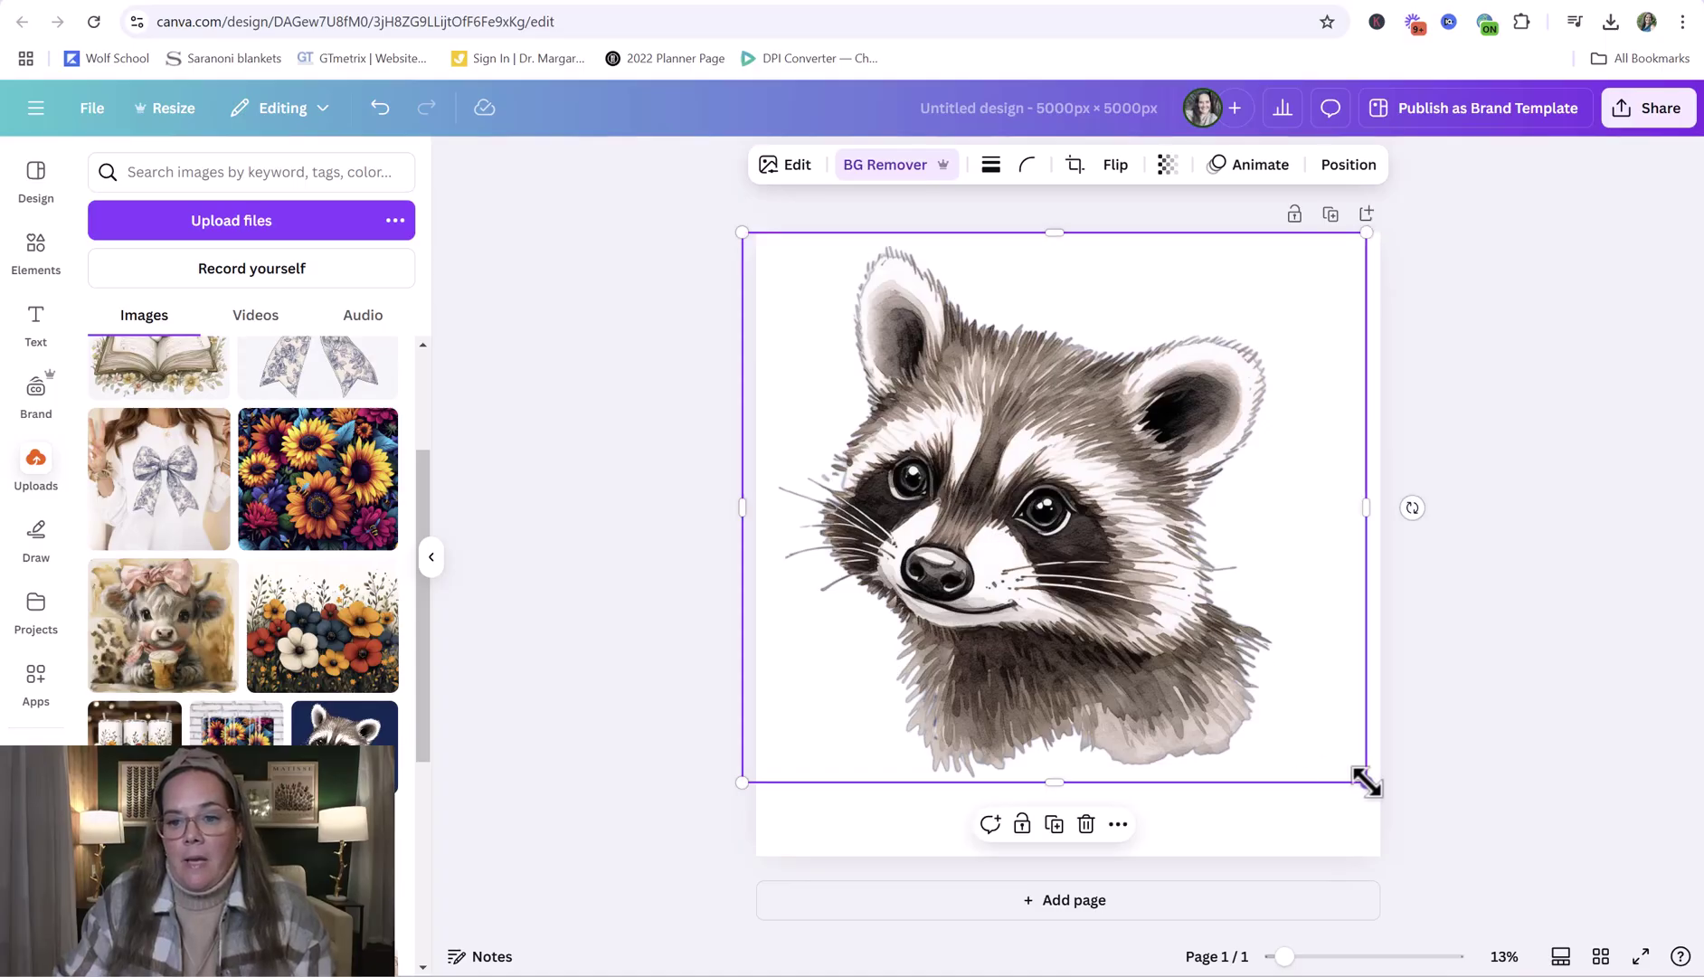
left_click_drag(1368, 791, 1461, 845)
mouse_move(1191, 653)
left_mouse_down()
mouse_move(1181, 639)
mouse_move(1200, 641)
left_mouse_up()
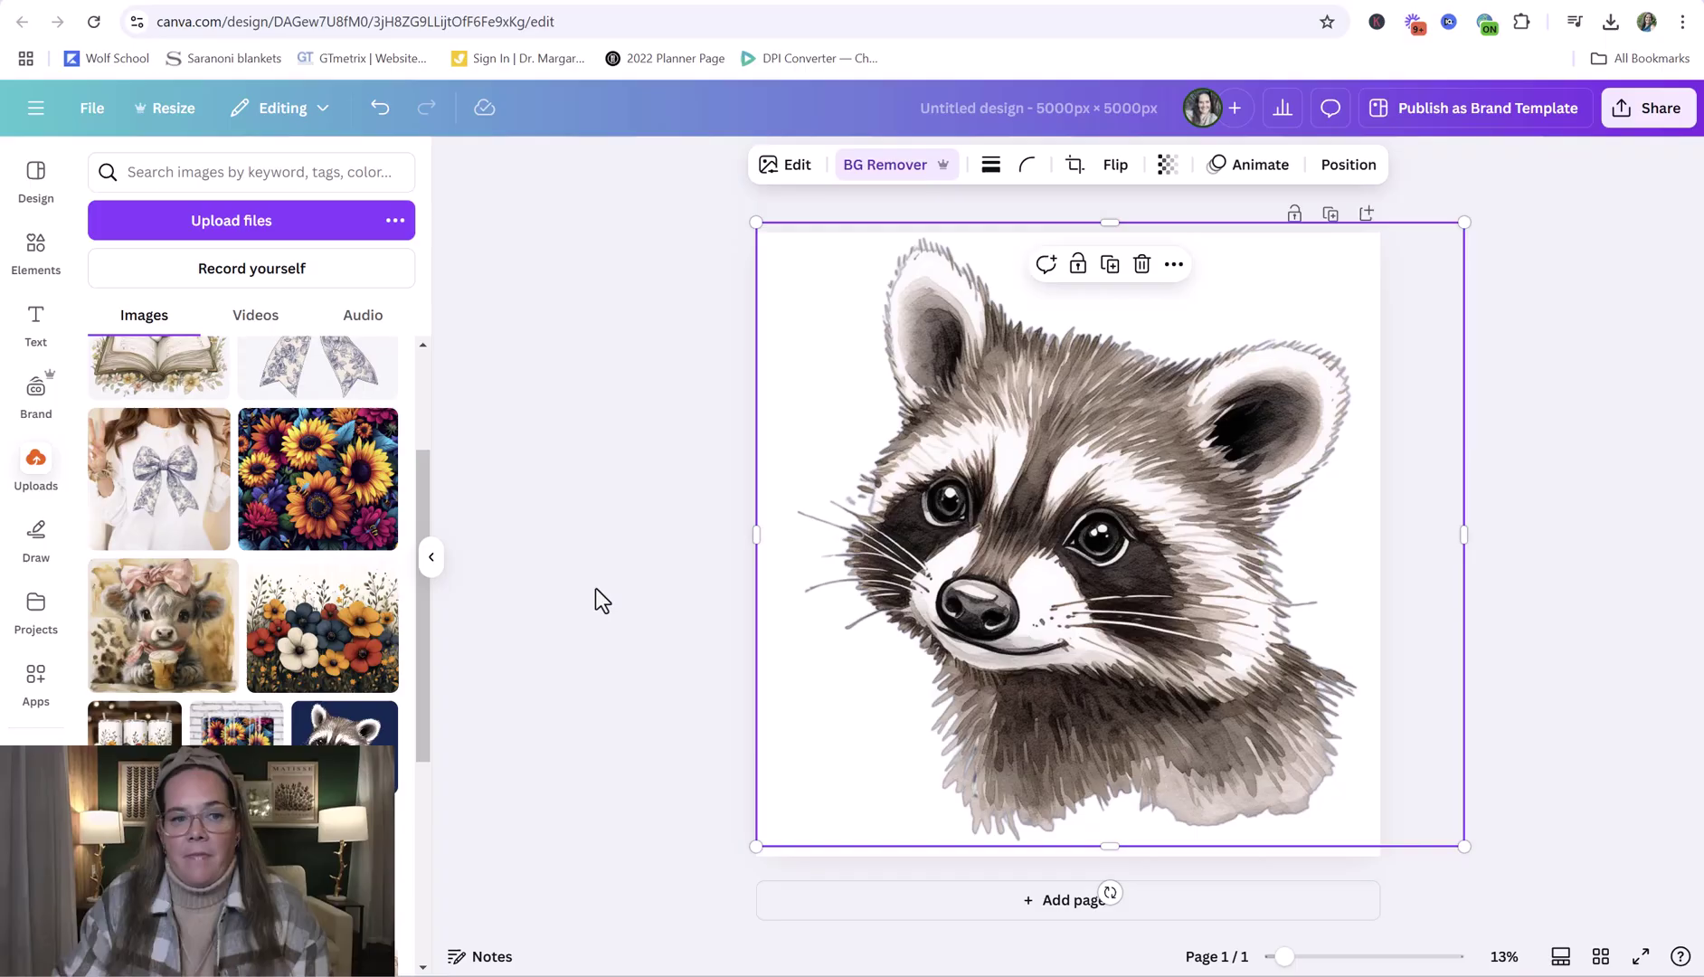
left_click(593, 589)
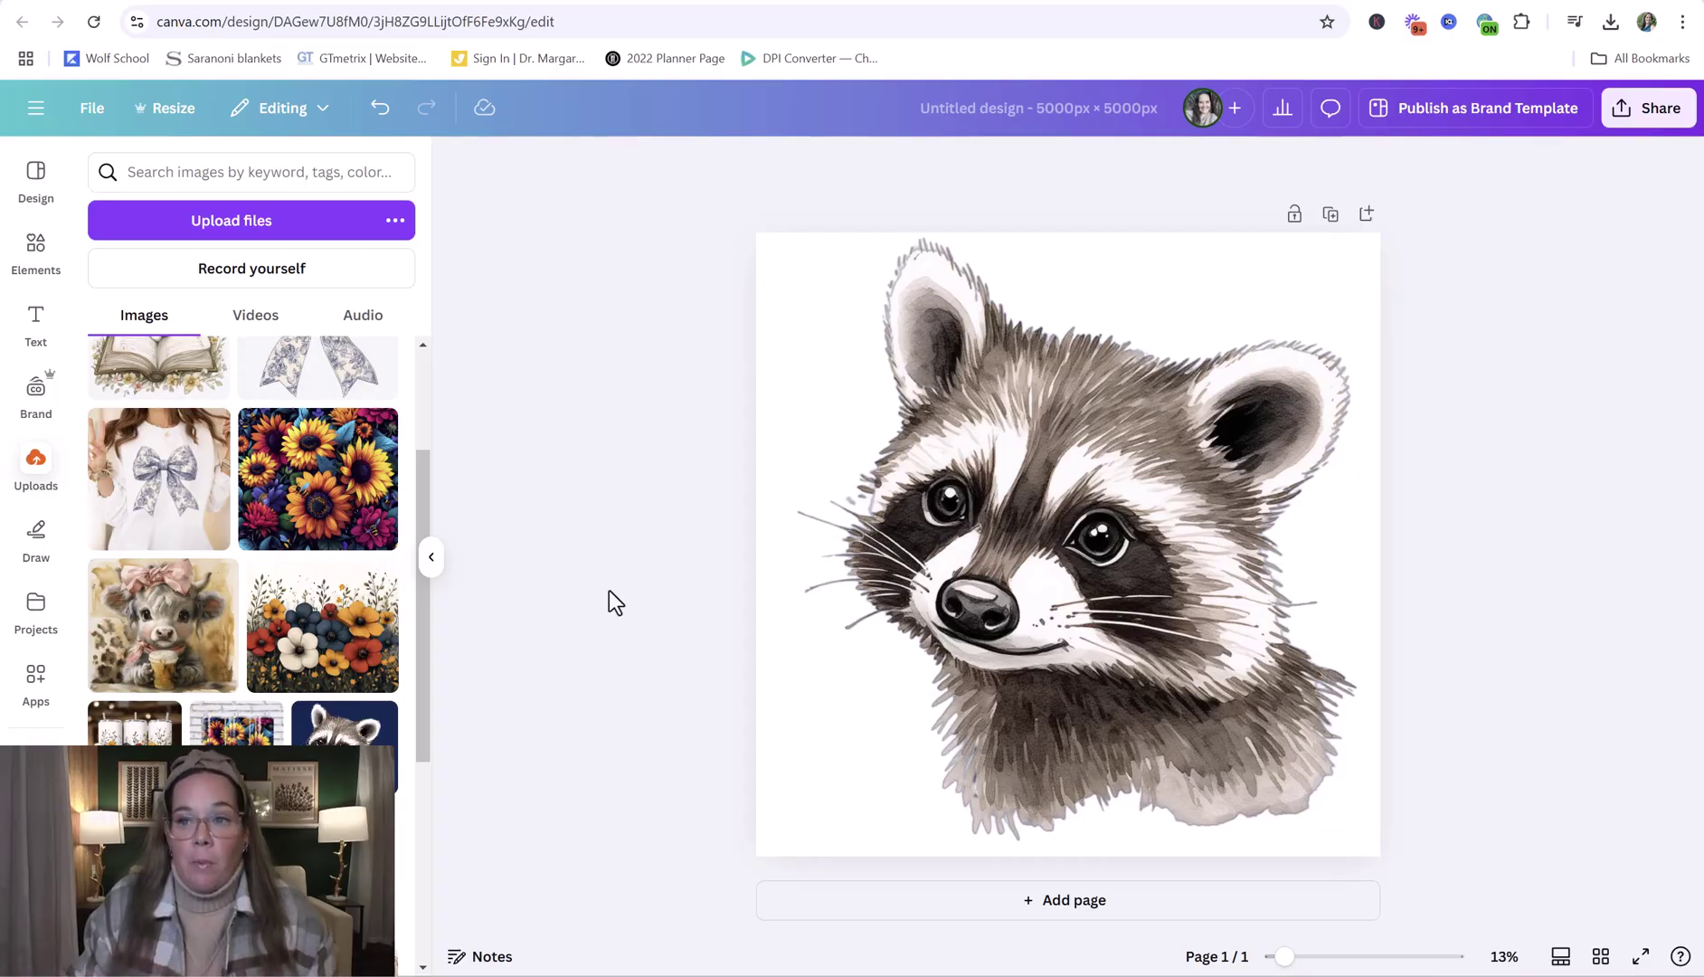
- Download the design as a PNG with transparent background, then switch to Clideo's DPI Converter tab
left_click(1628, 113)
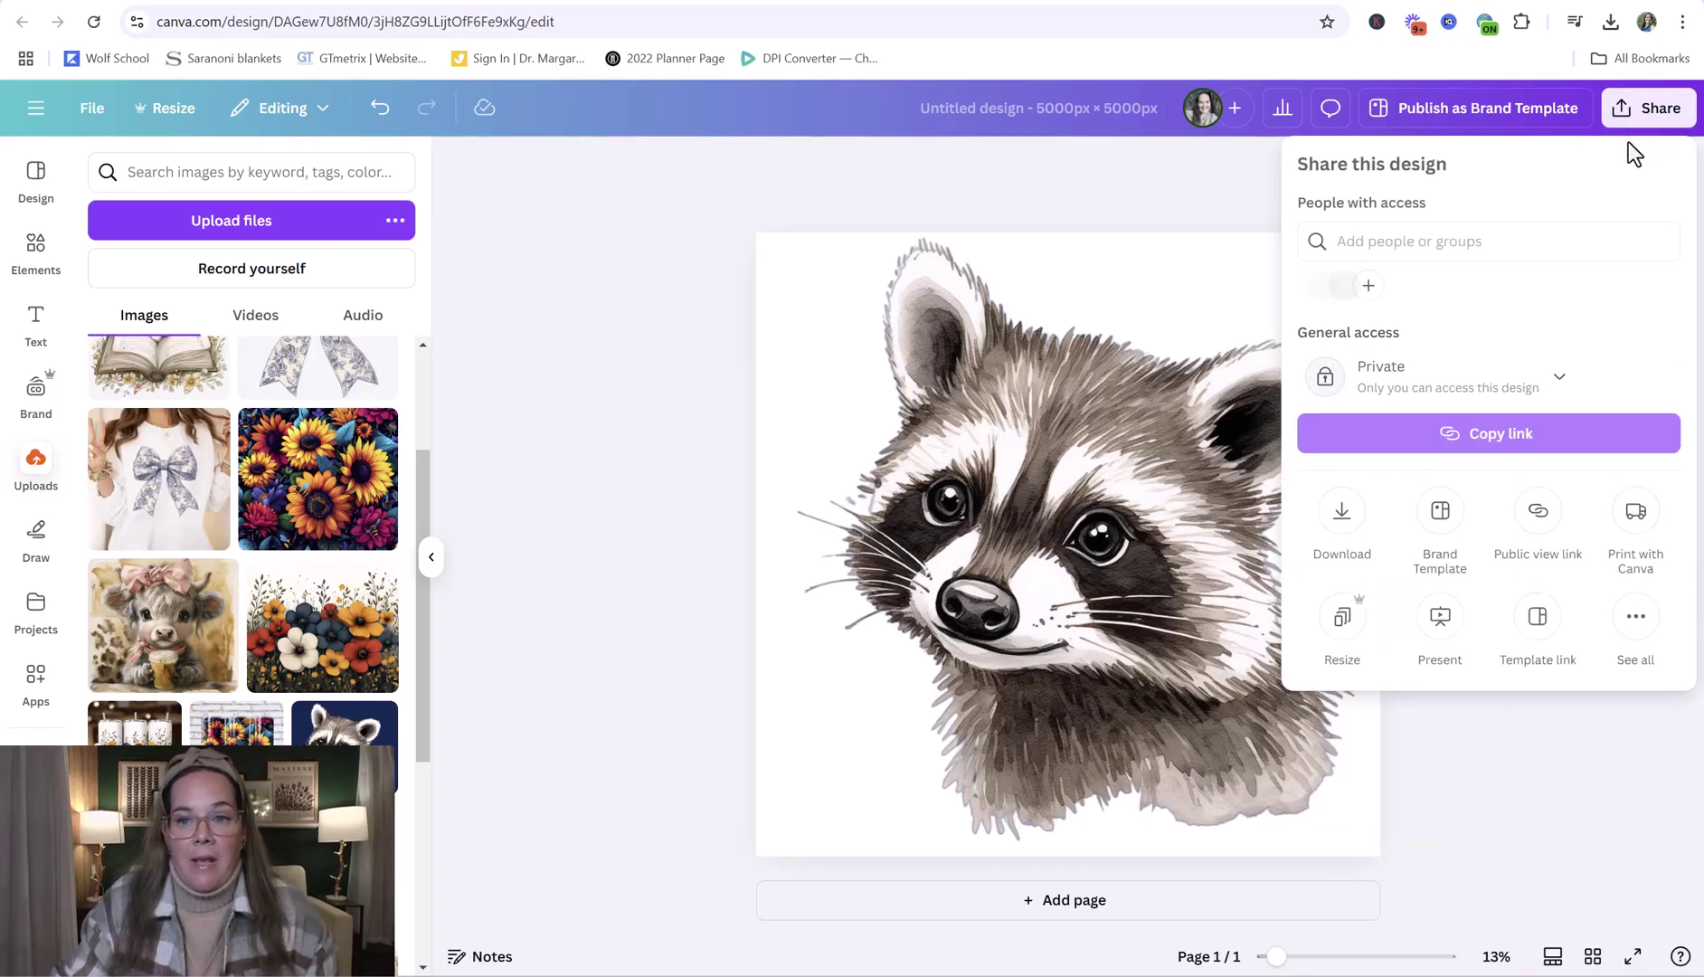
left_click(1343, 514)
left_click(1503, 255)
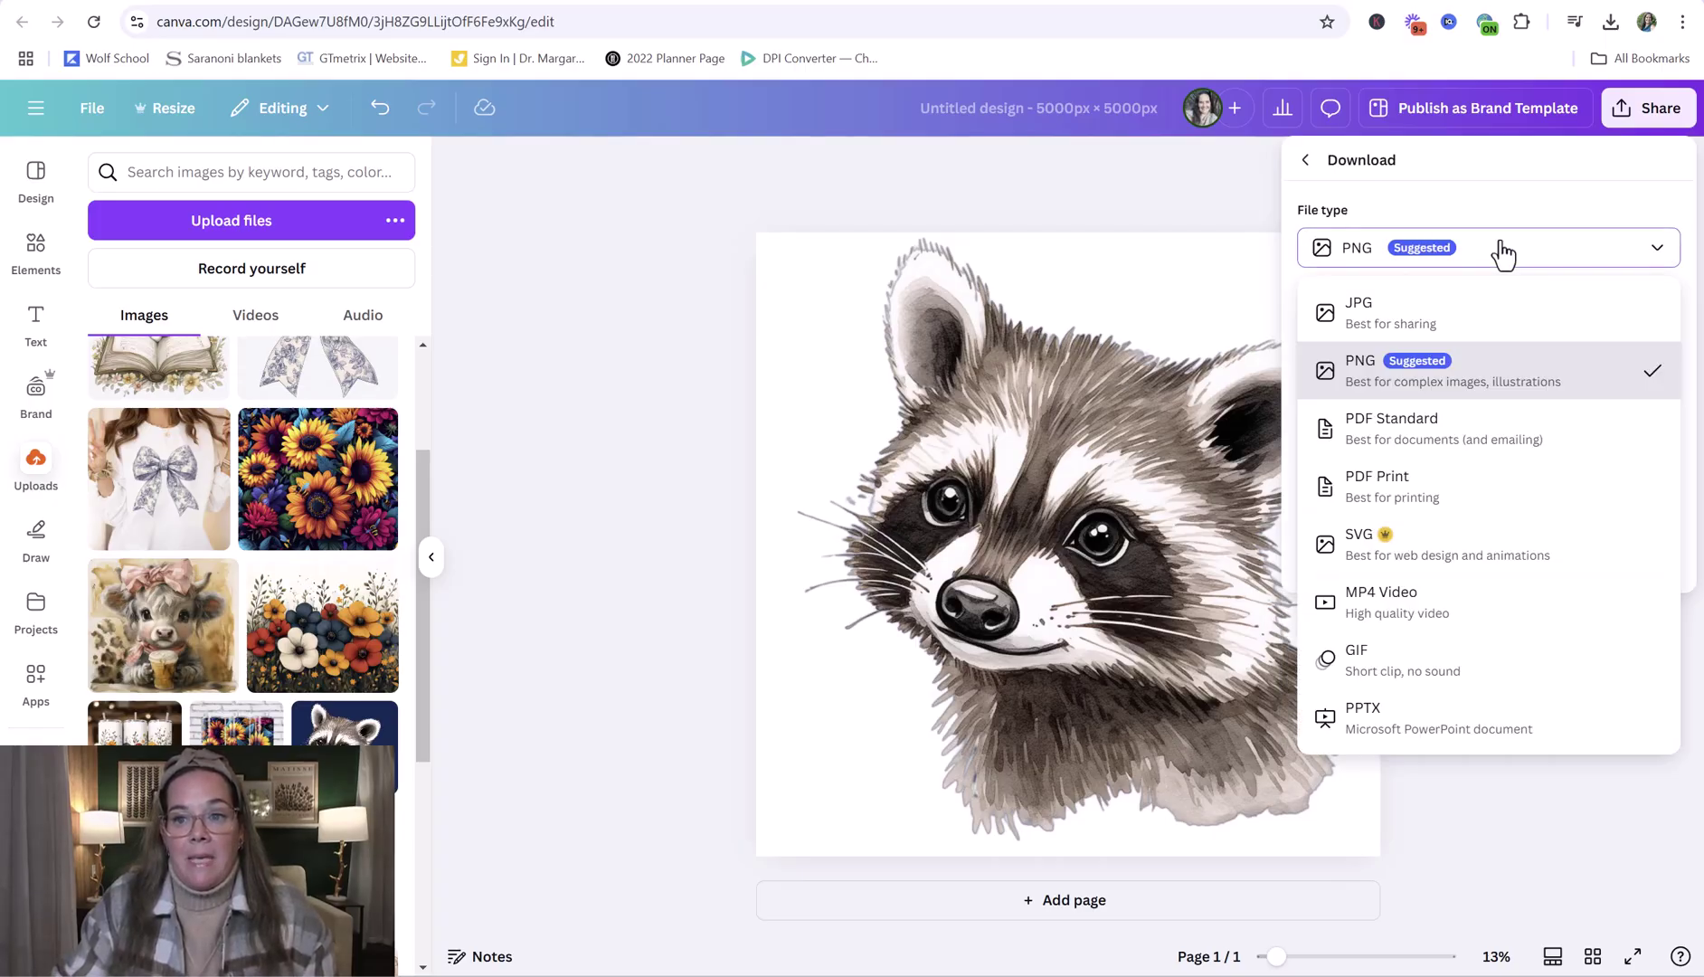
left_click(1519, 174)
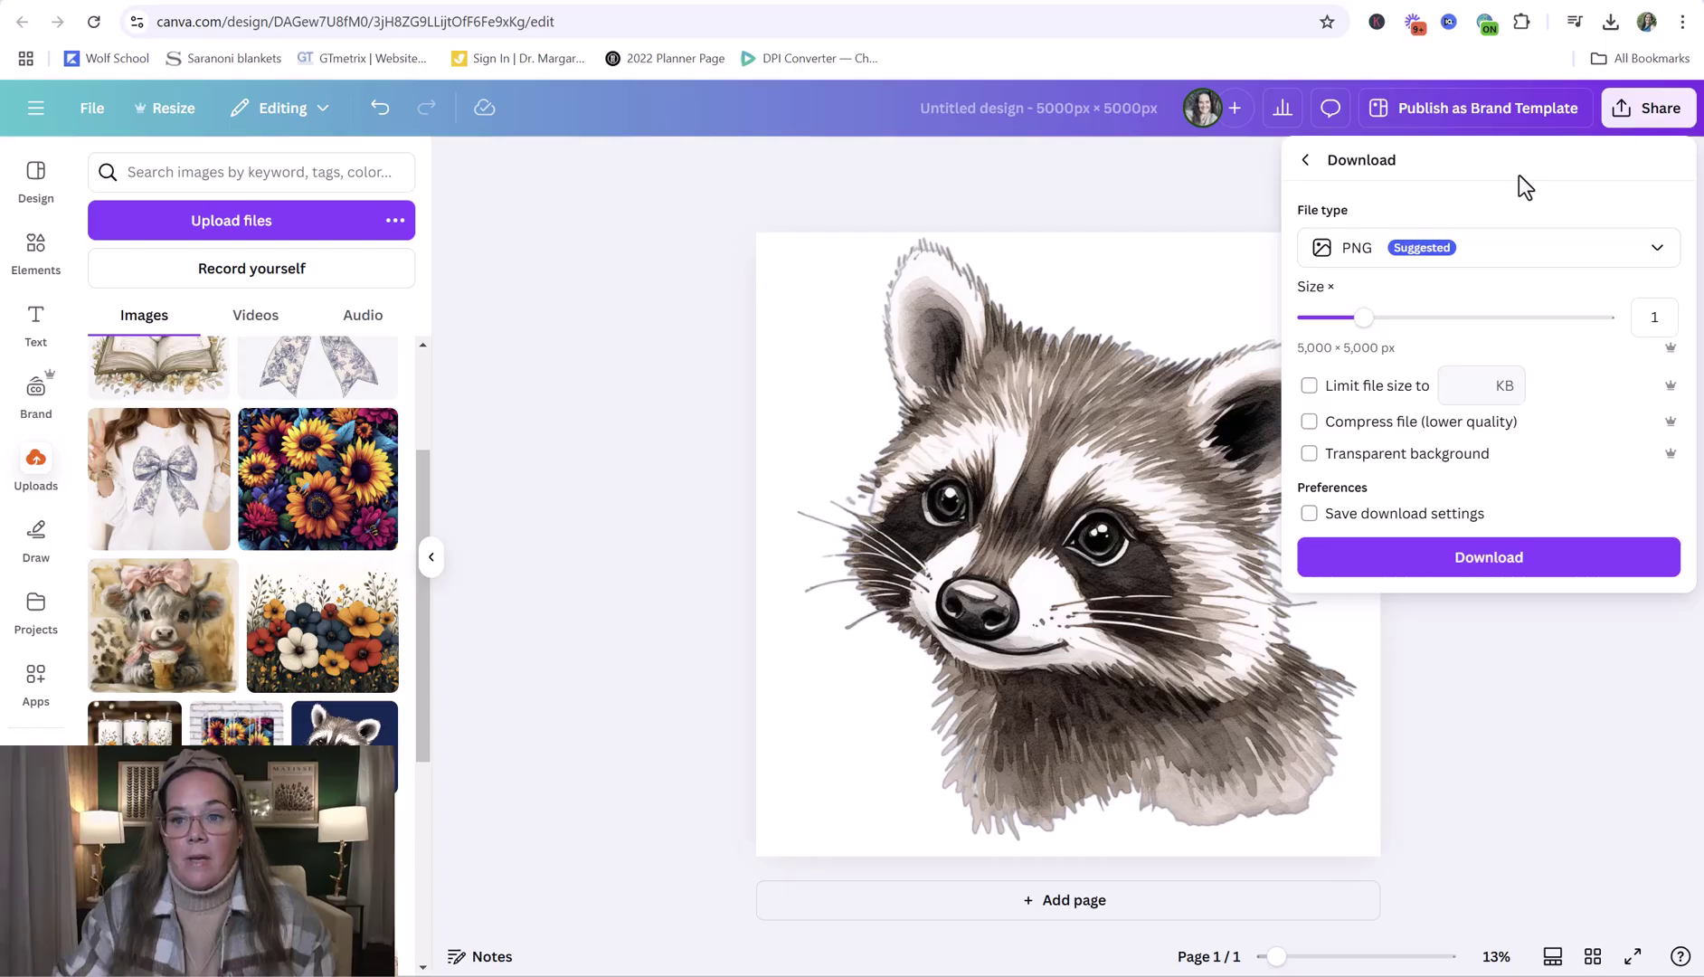
left_click(1309, 454)
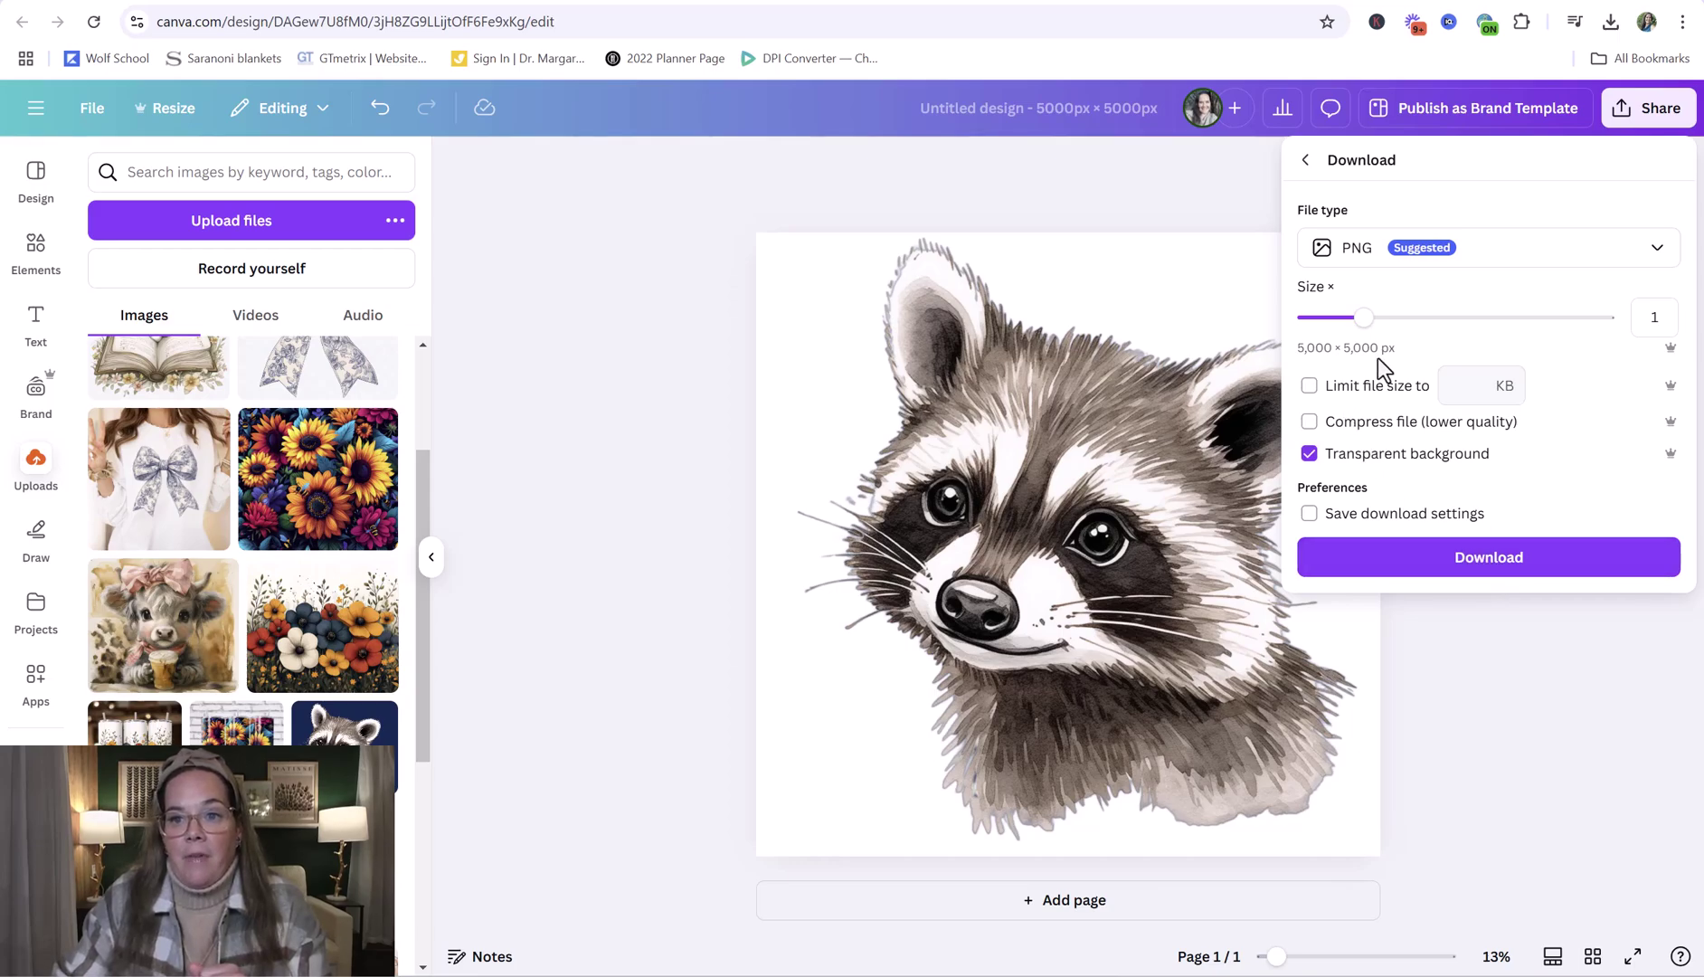
left_click(1488, 568)
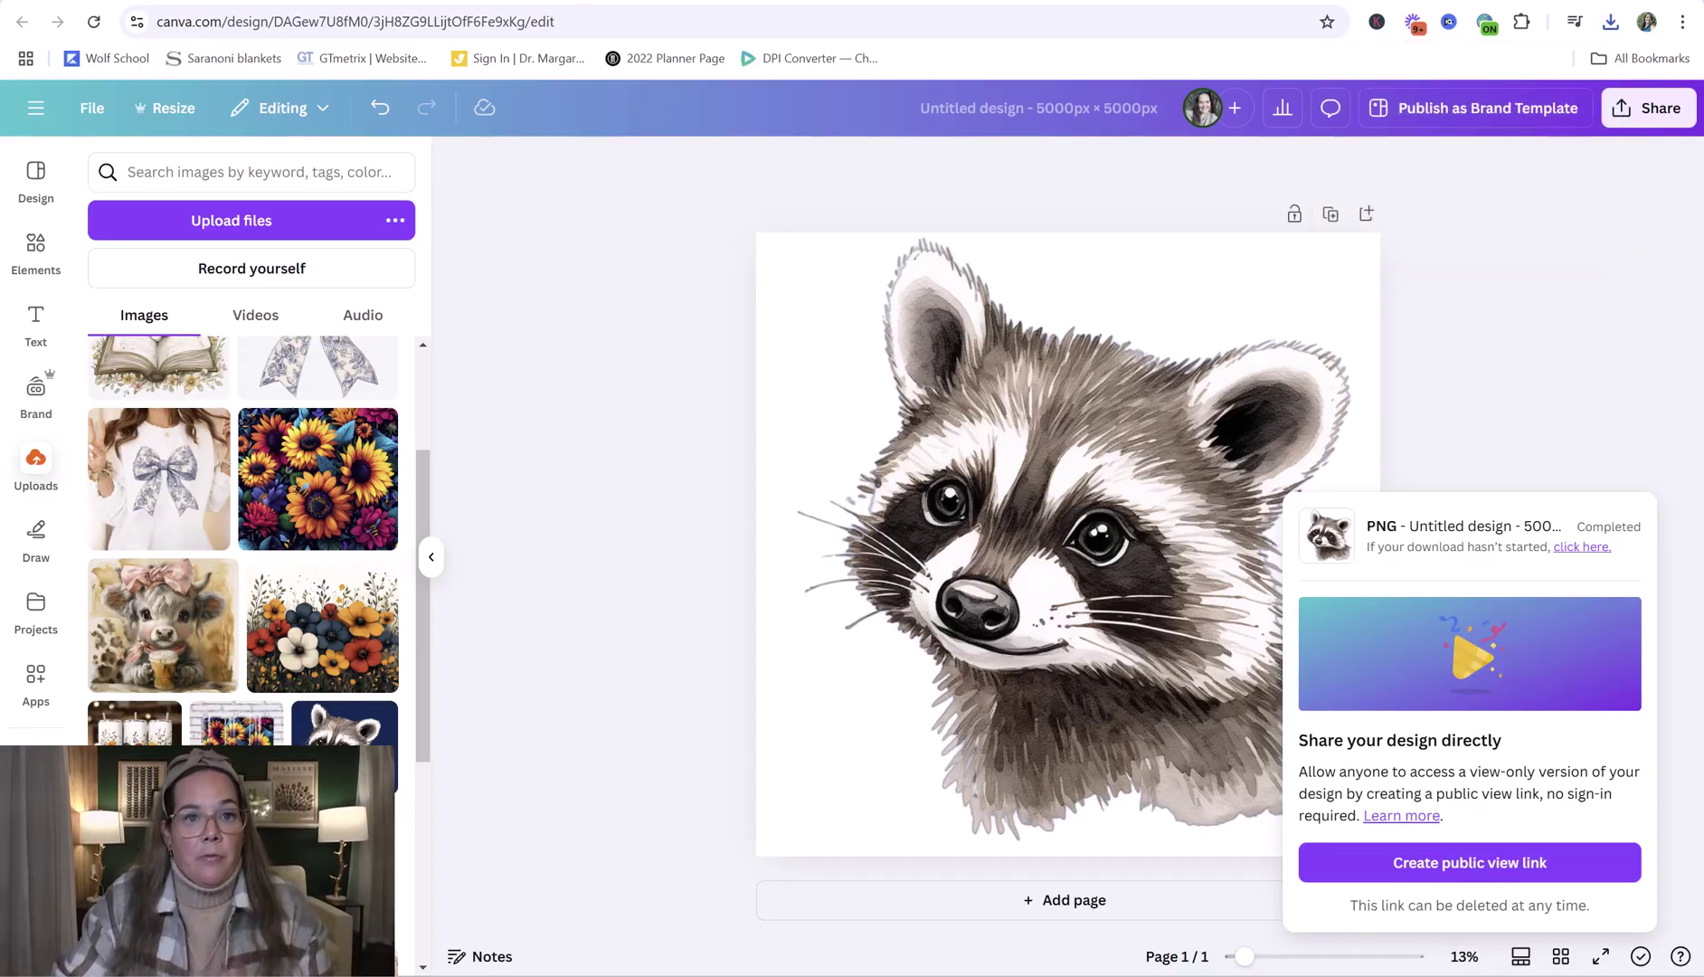
left_click(581, 5)
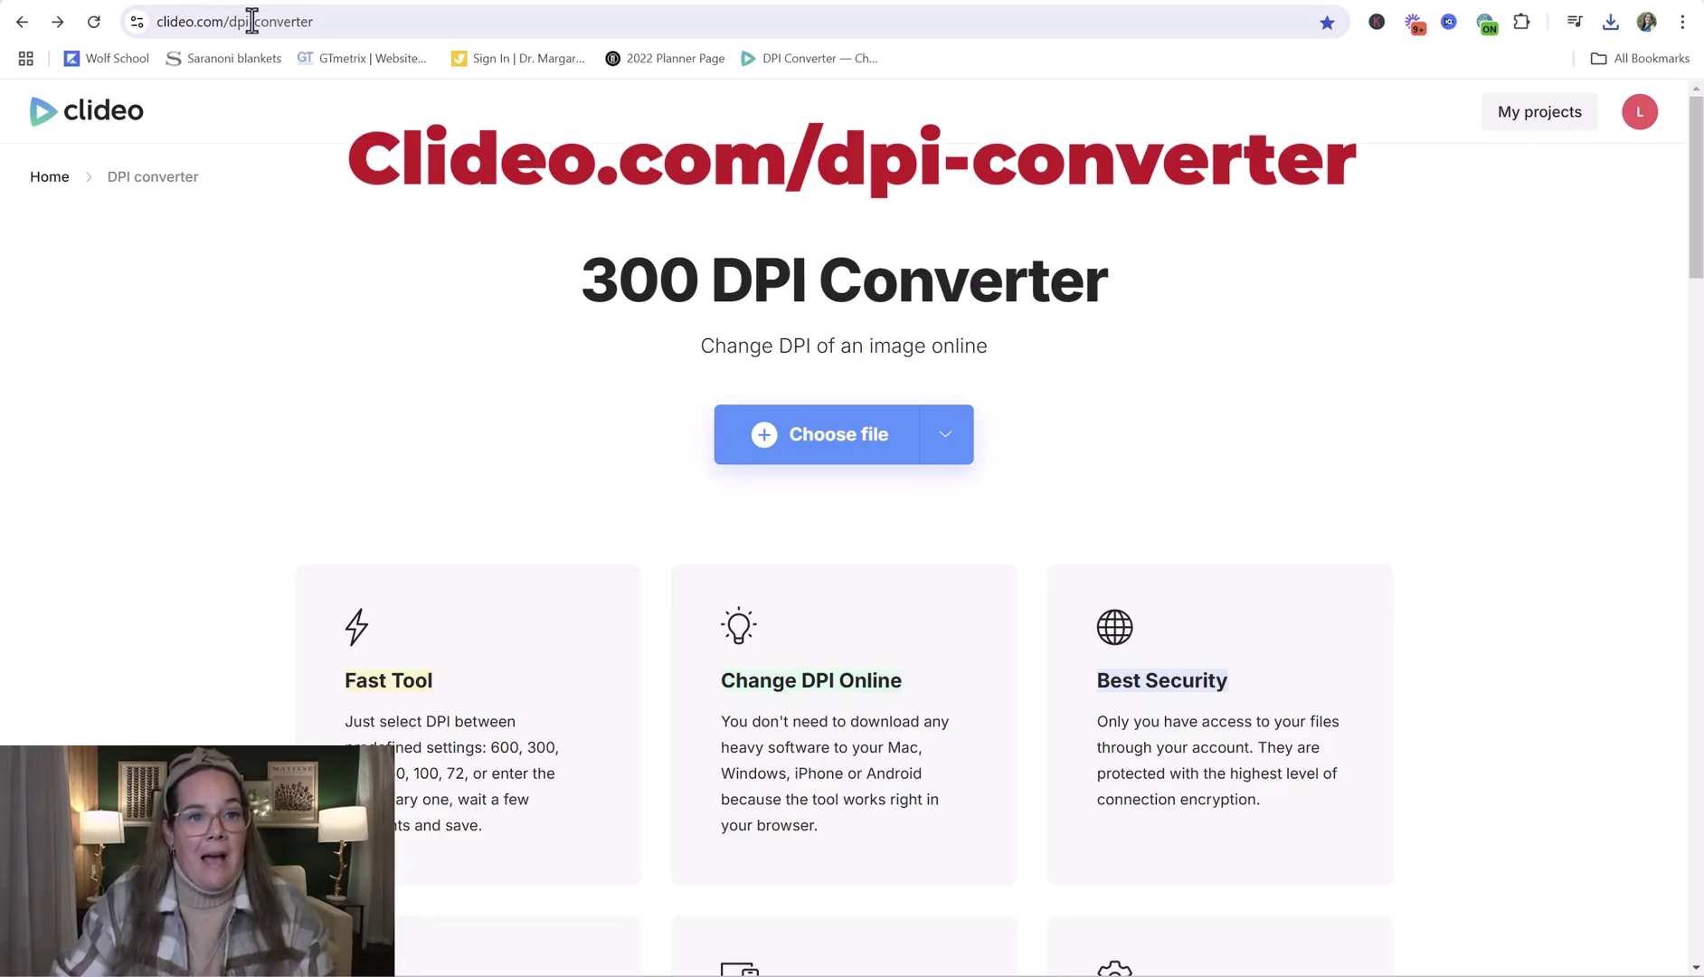
- Upload the raccoon PNG from the Desktop into Clideo's 300 DPI Converter
left_click(303, 21)
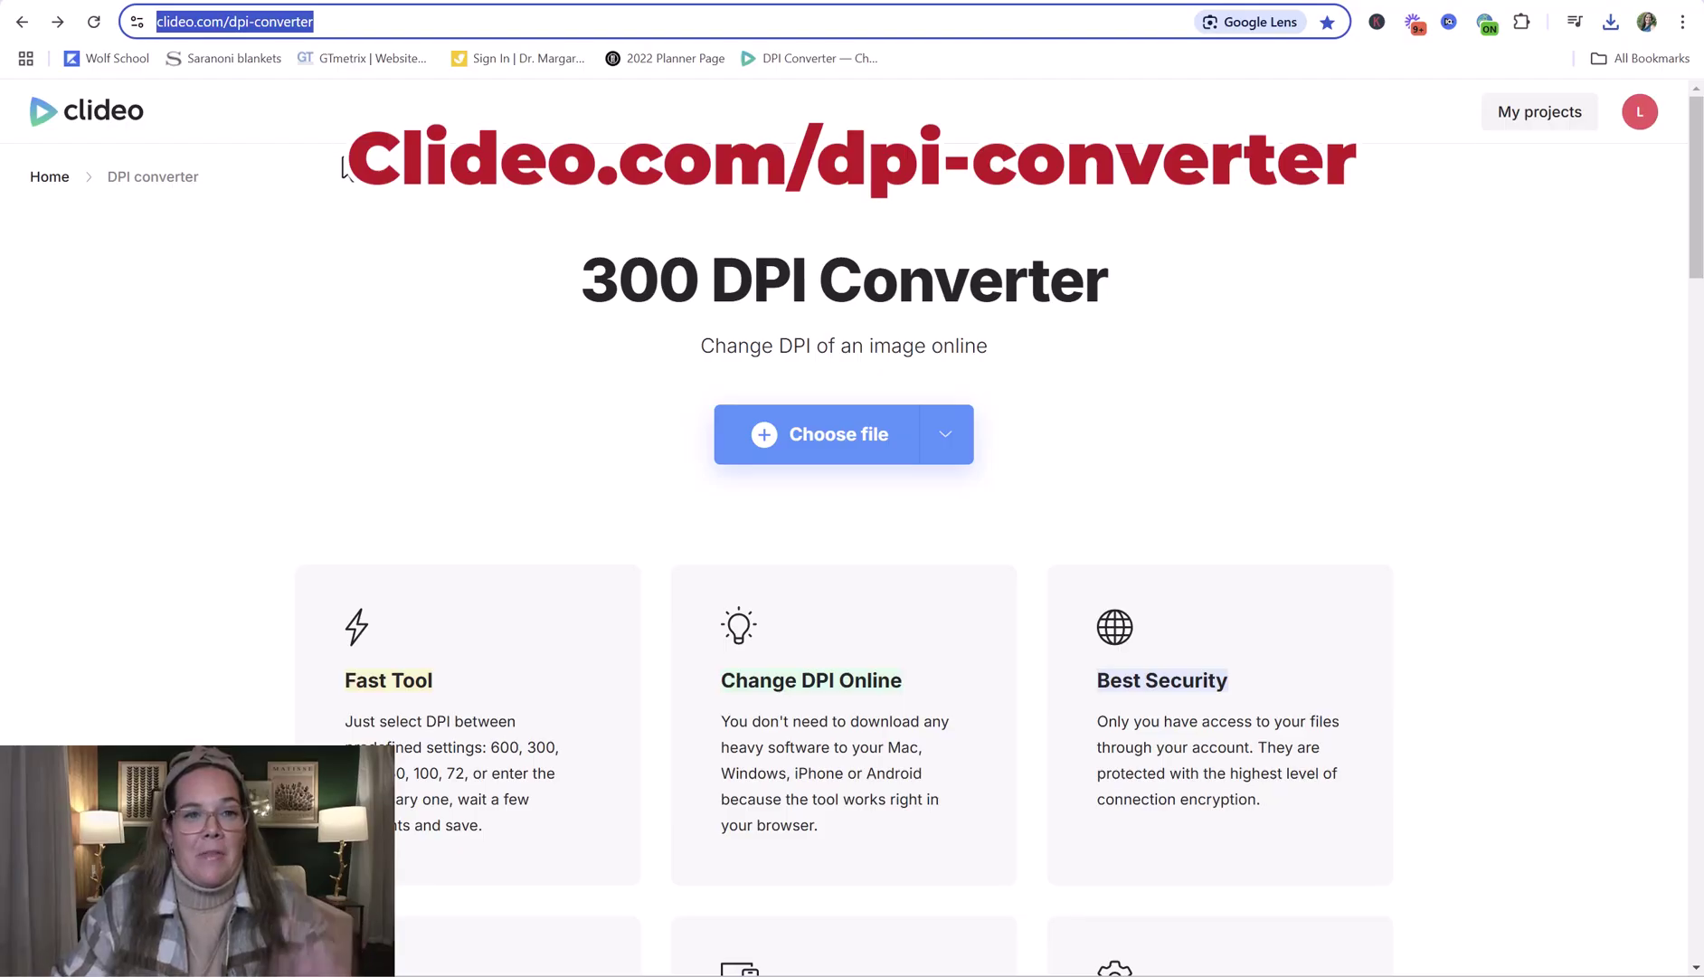
left_click(433, 351)
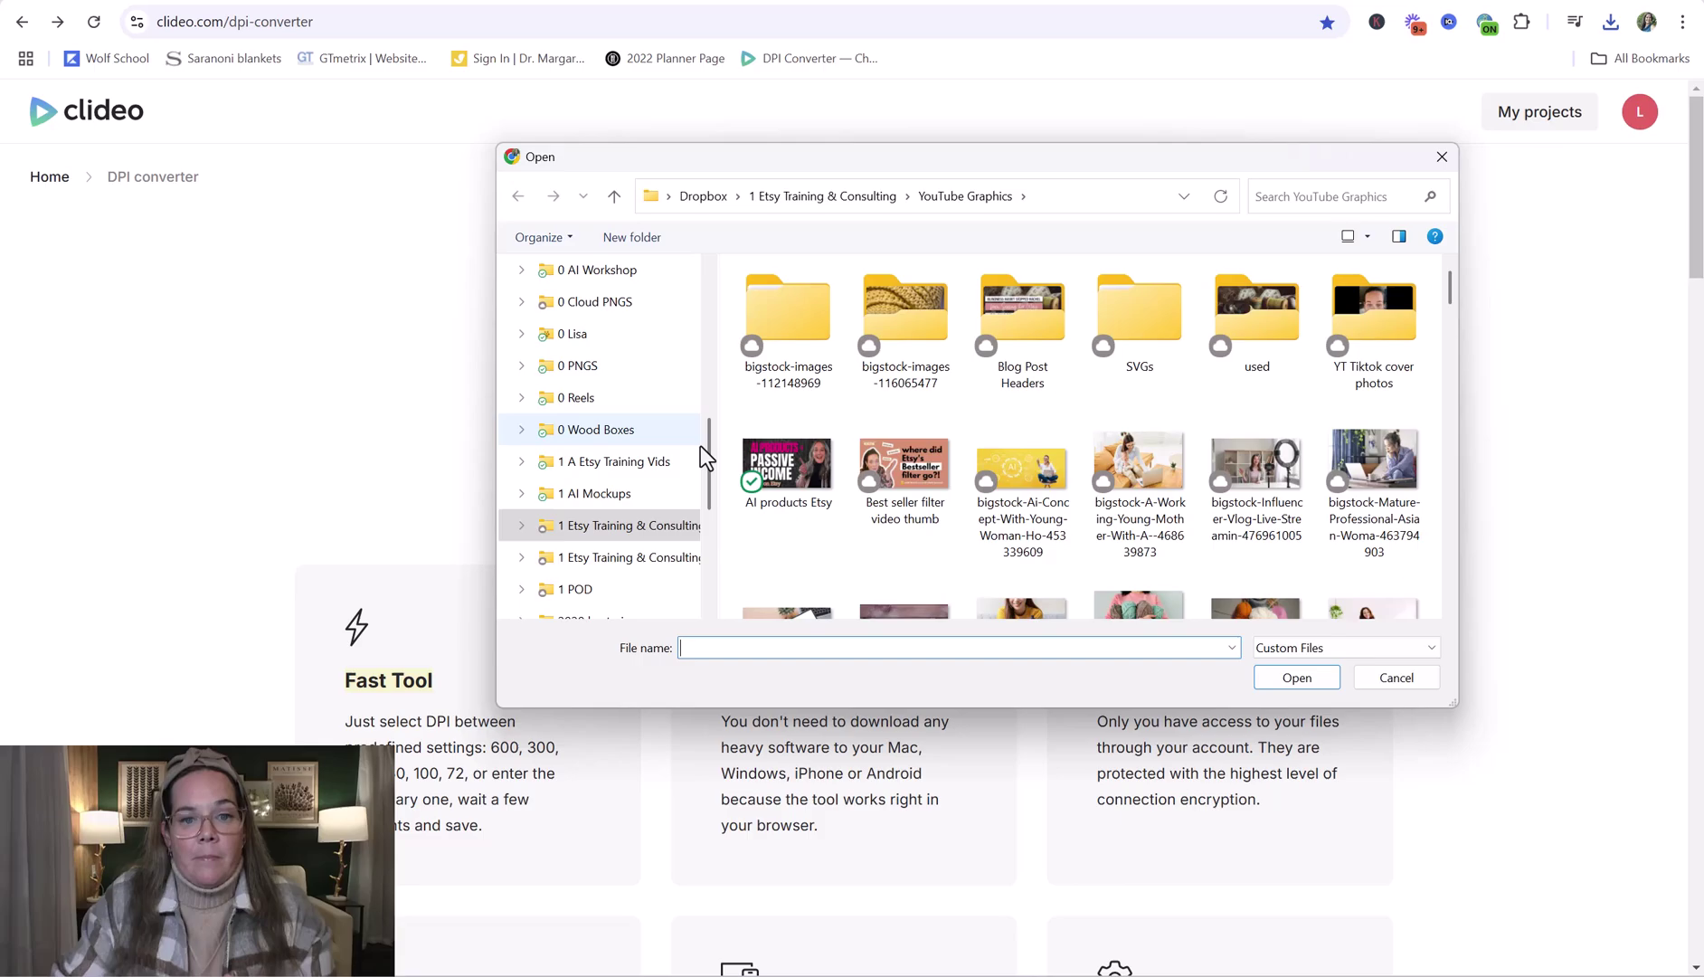
left_click_drag(704, 455, 622, 294)
left_click(615, 398)
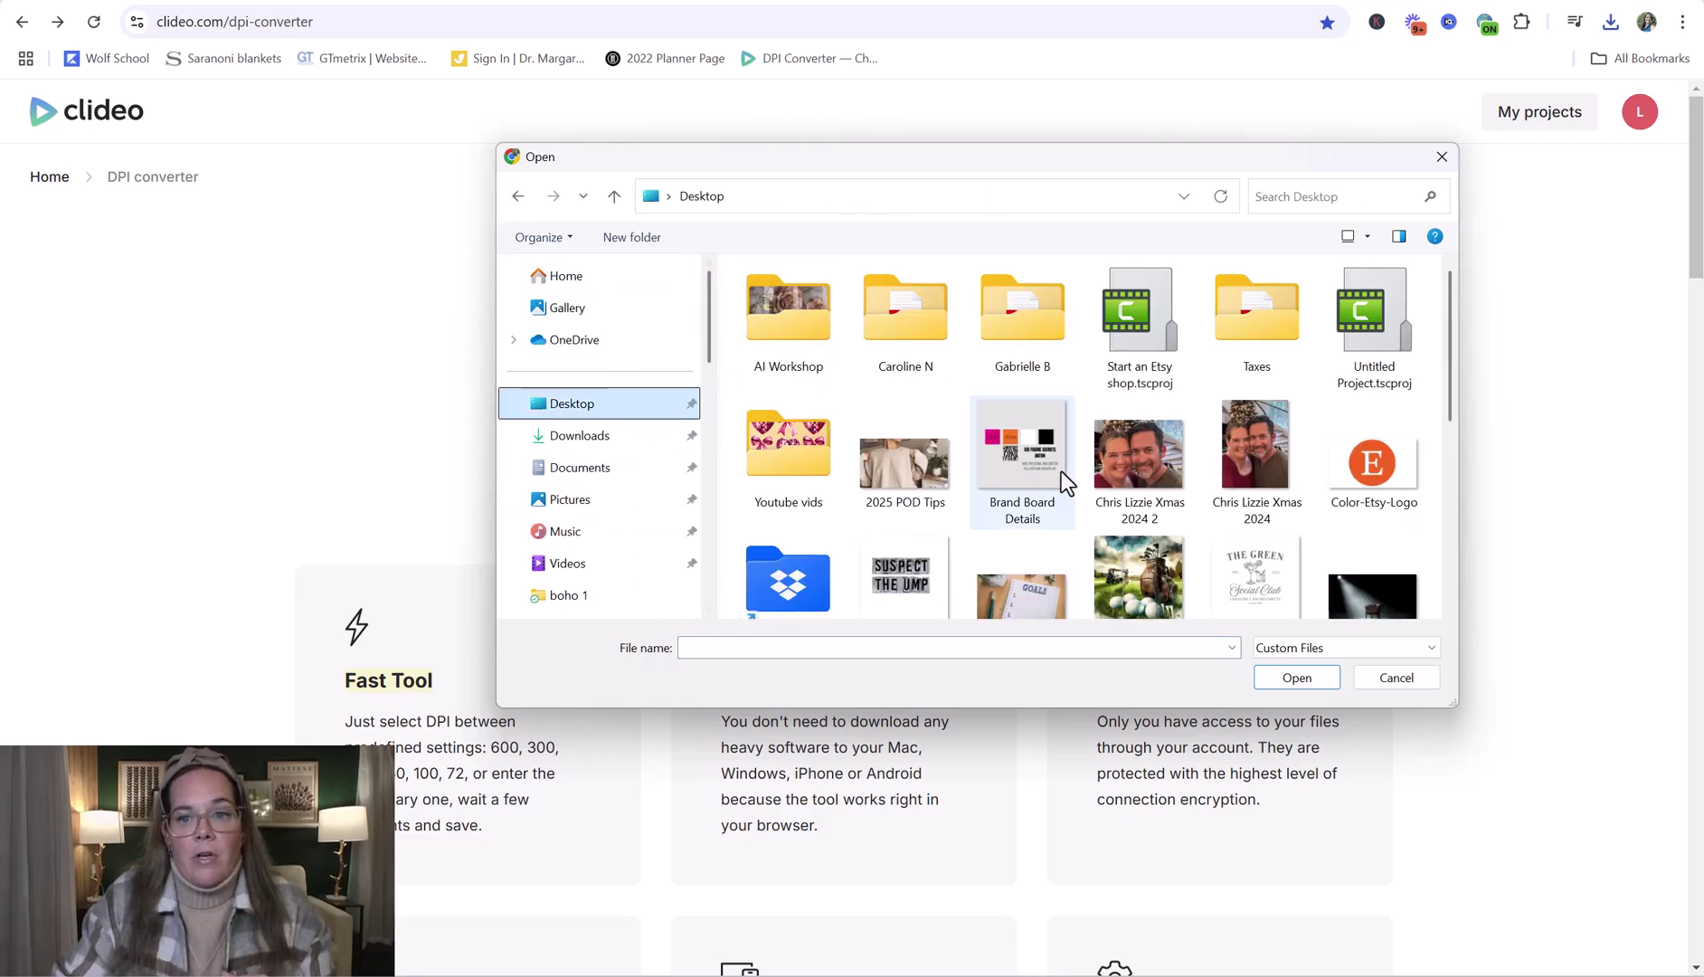
scroll(1061, 472, "down", 6)
scroll(939, 441, "up", 2)
left_click(780, 554)
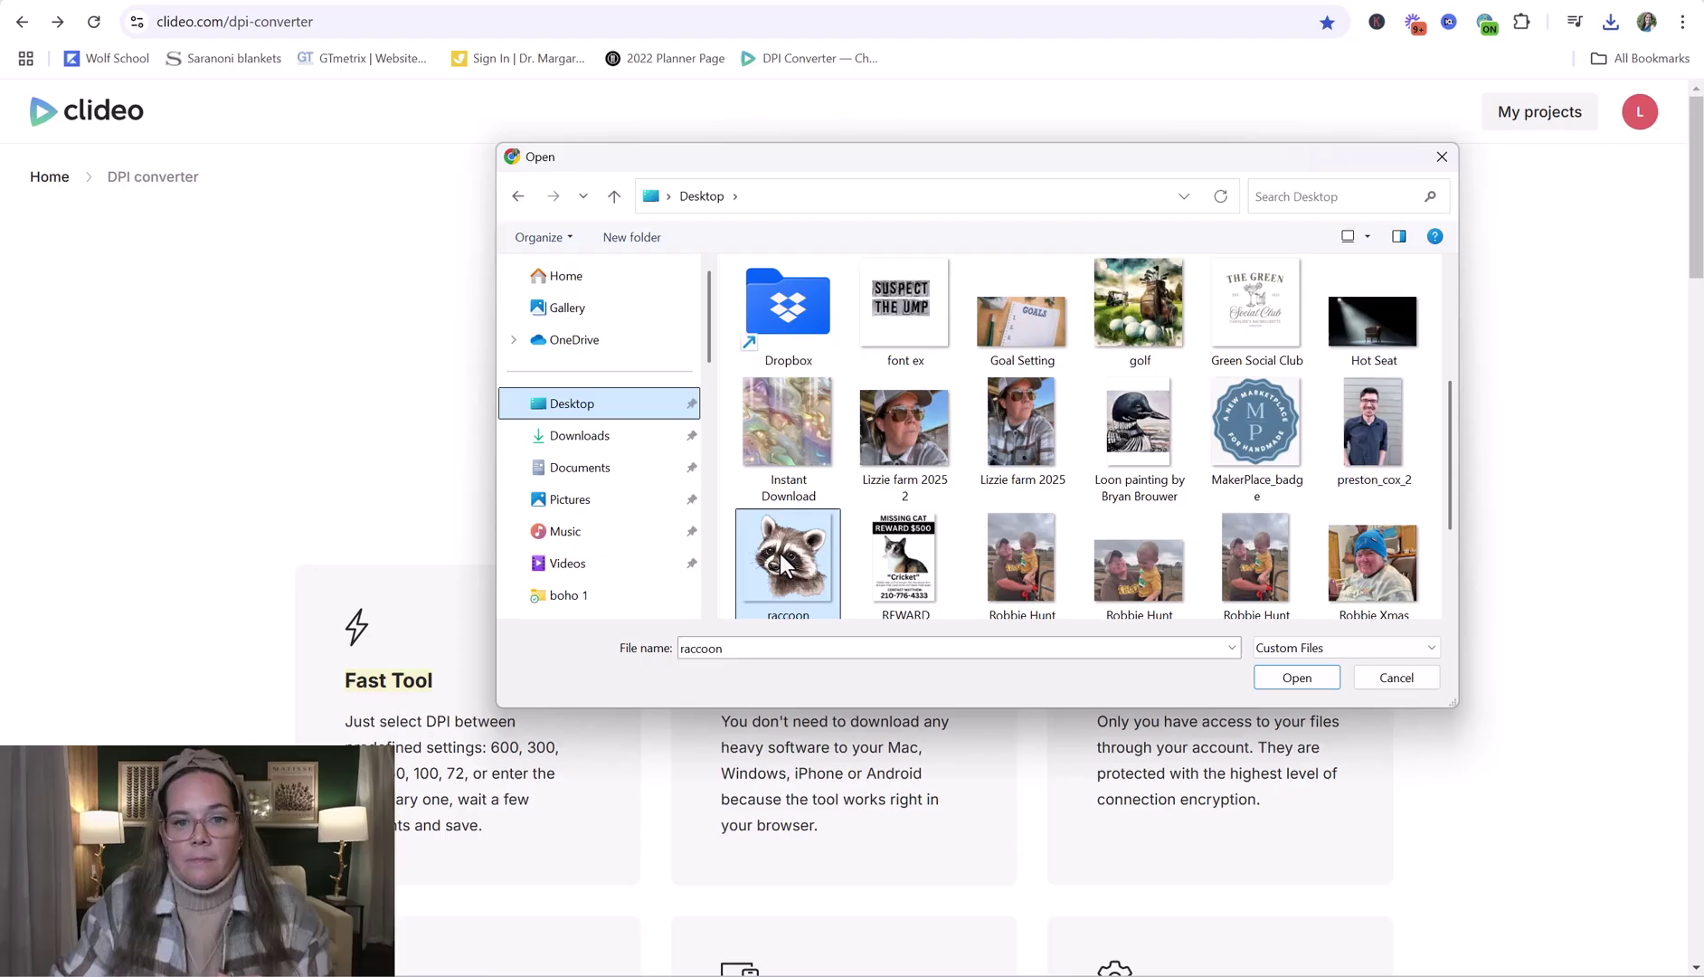
left_click(1307, 680)
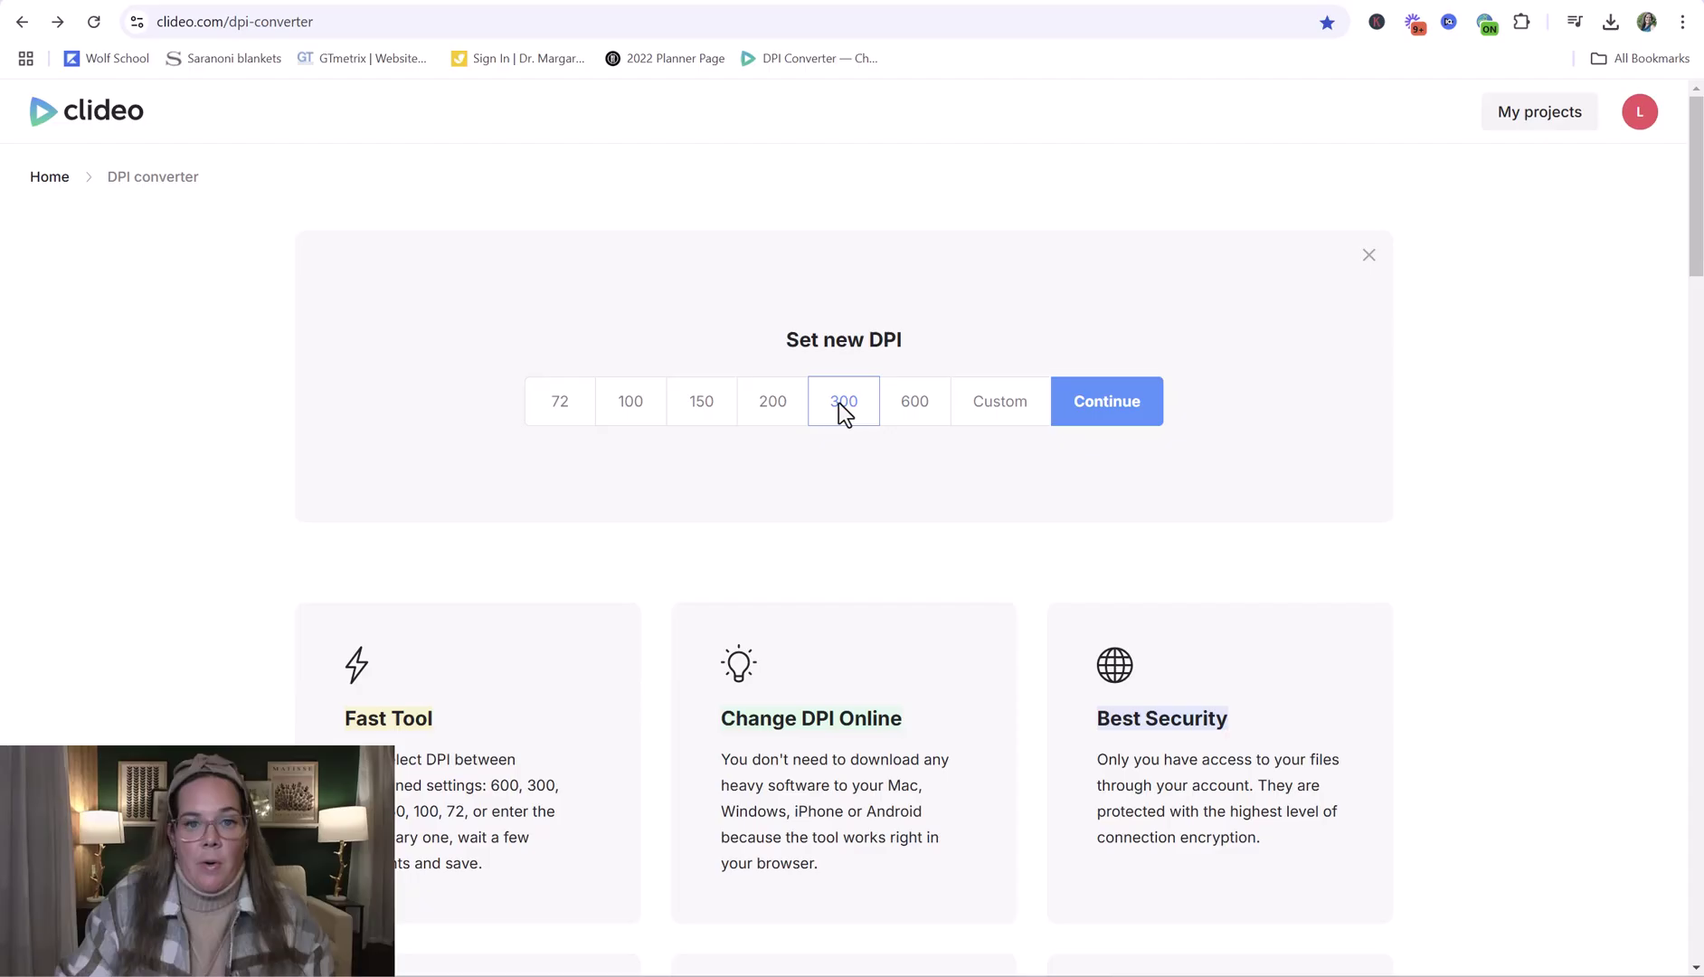
- Convert the raccoon image at 300 DPI and scroll down to the 13.4 MB PNG result
left_click(1117, 404)
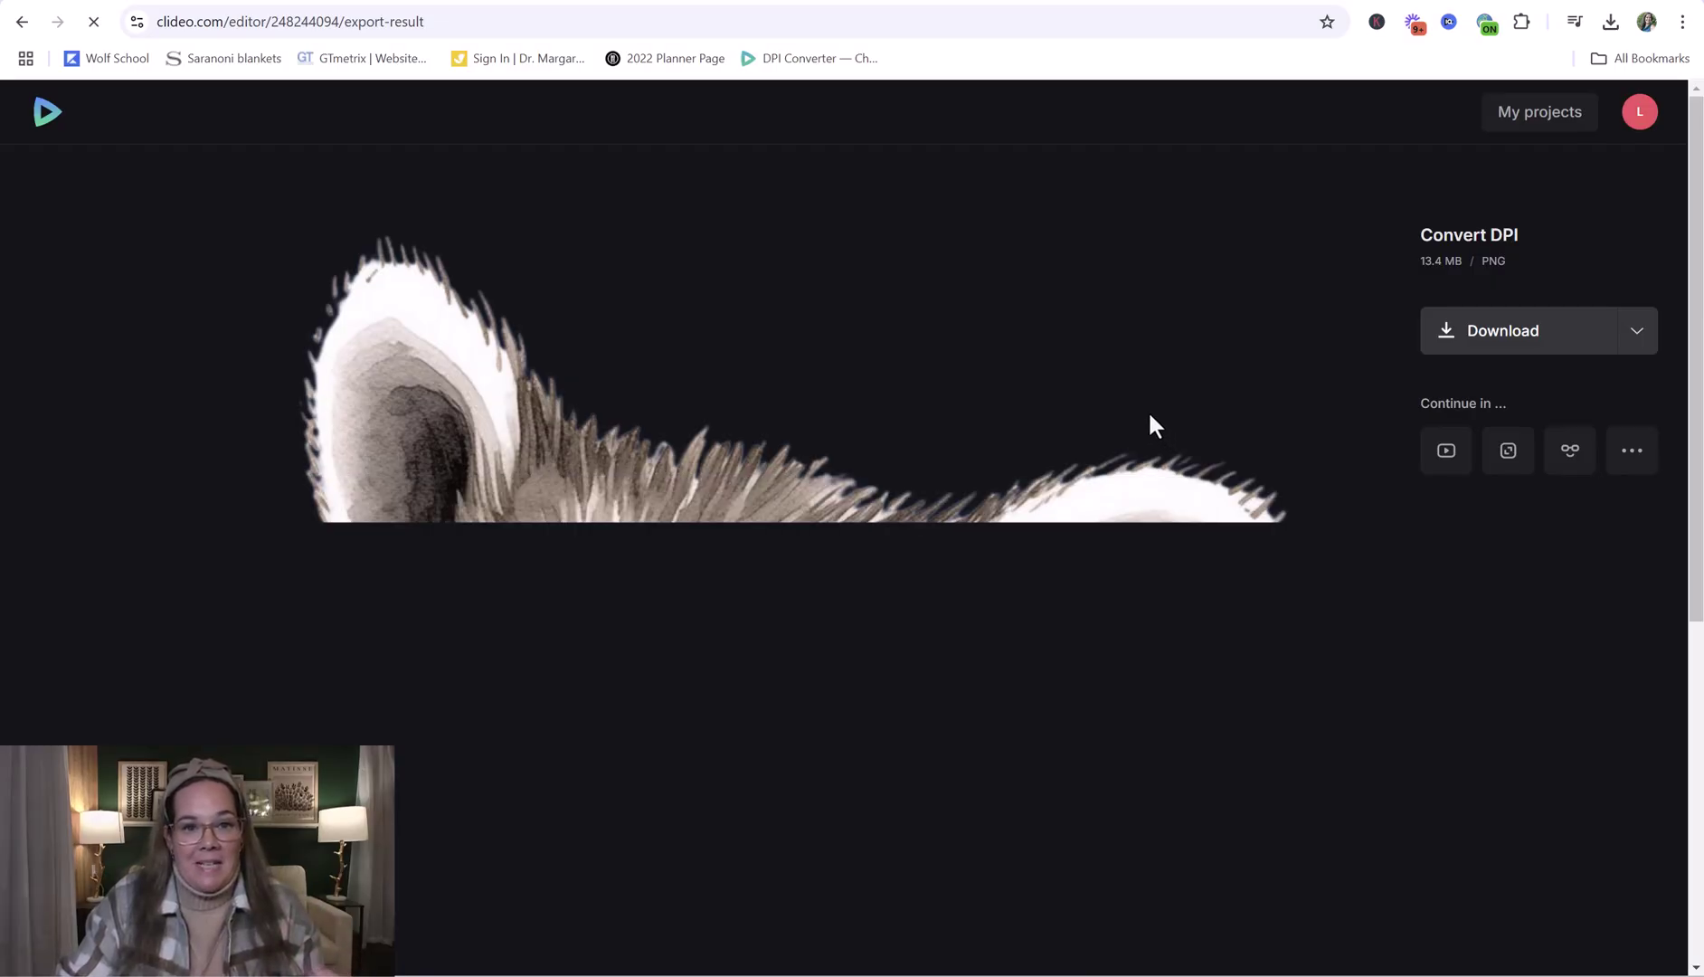
scroll(1148, 410, "down", 1)
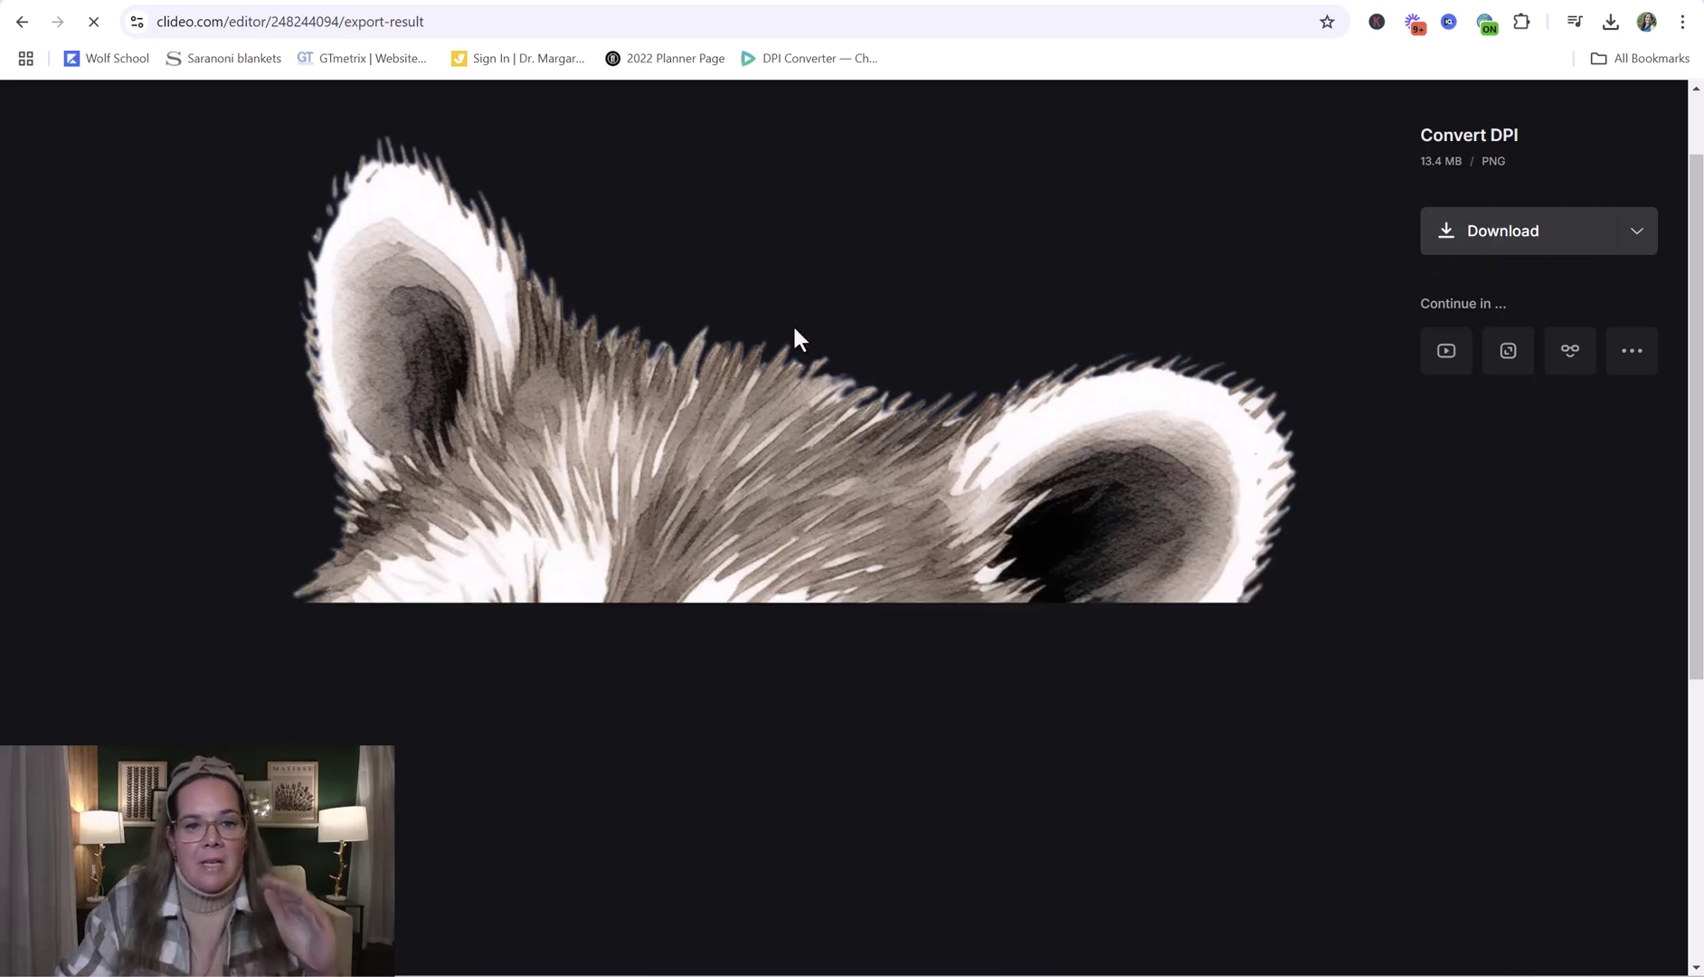
scroll(801, 326, "down", 3)
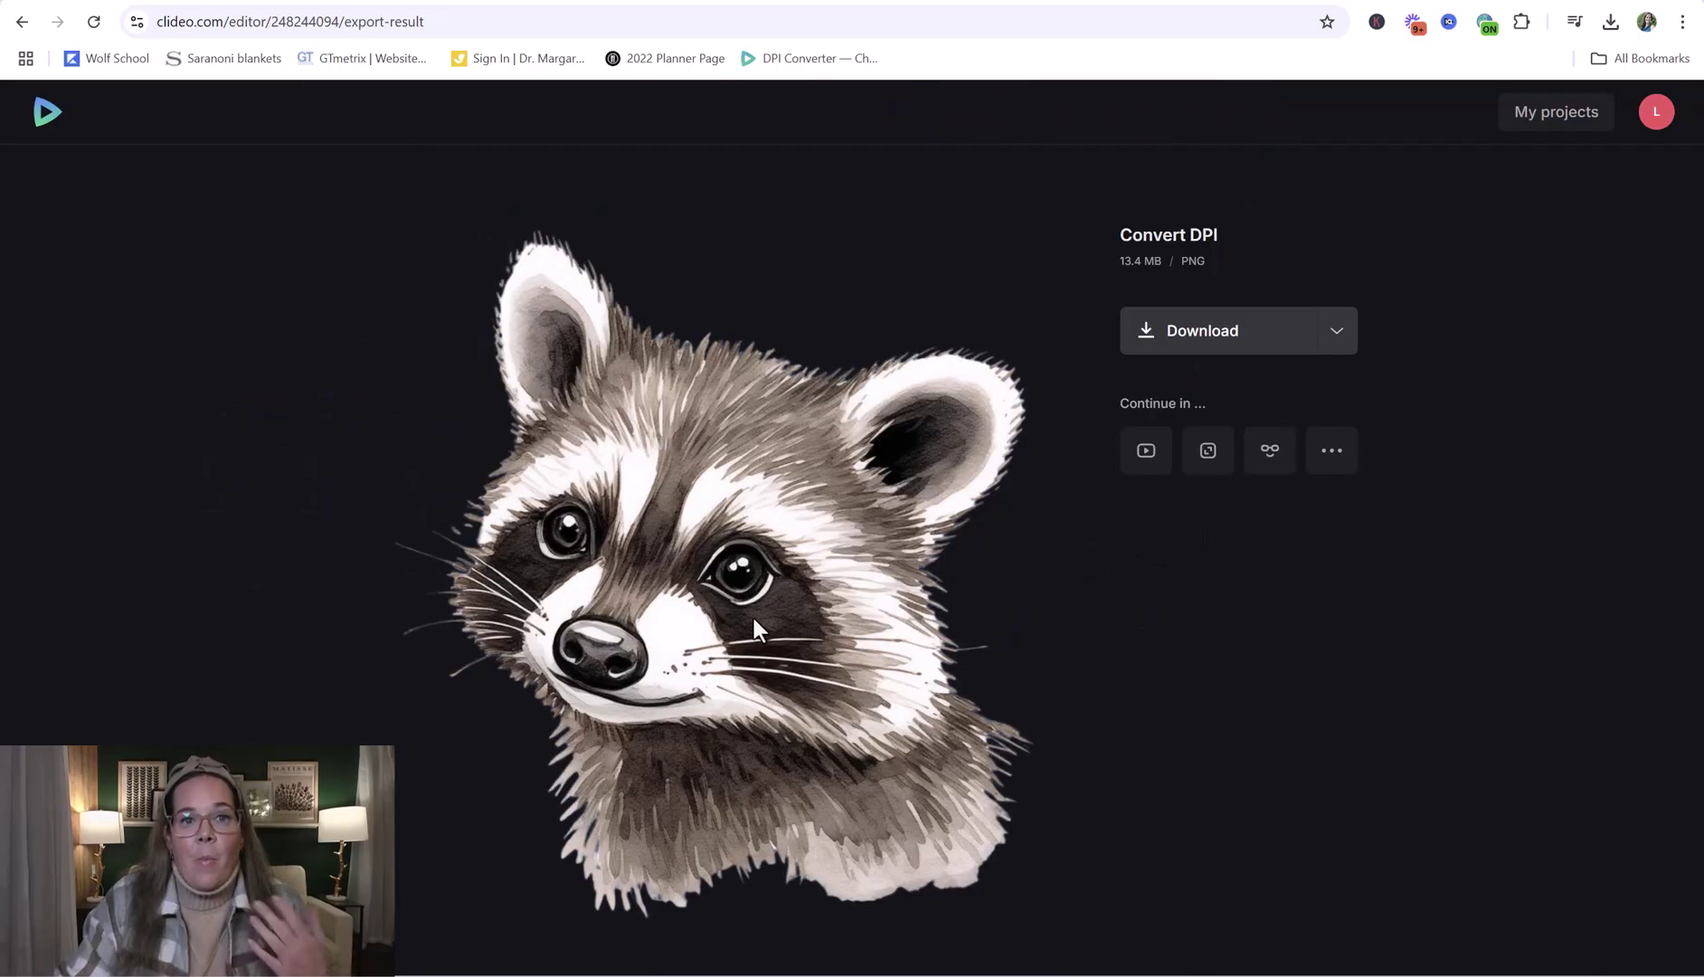
- Save the converted image to the Desktop as 'Raccoon 300 DPI PNG'
left_click(1228, 342)
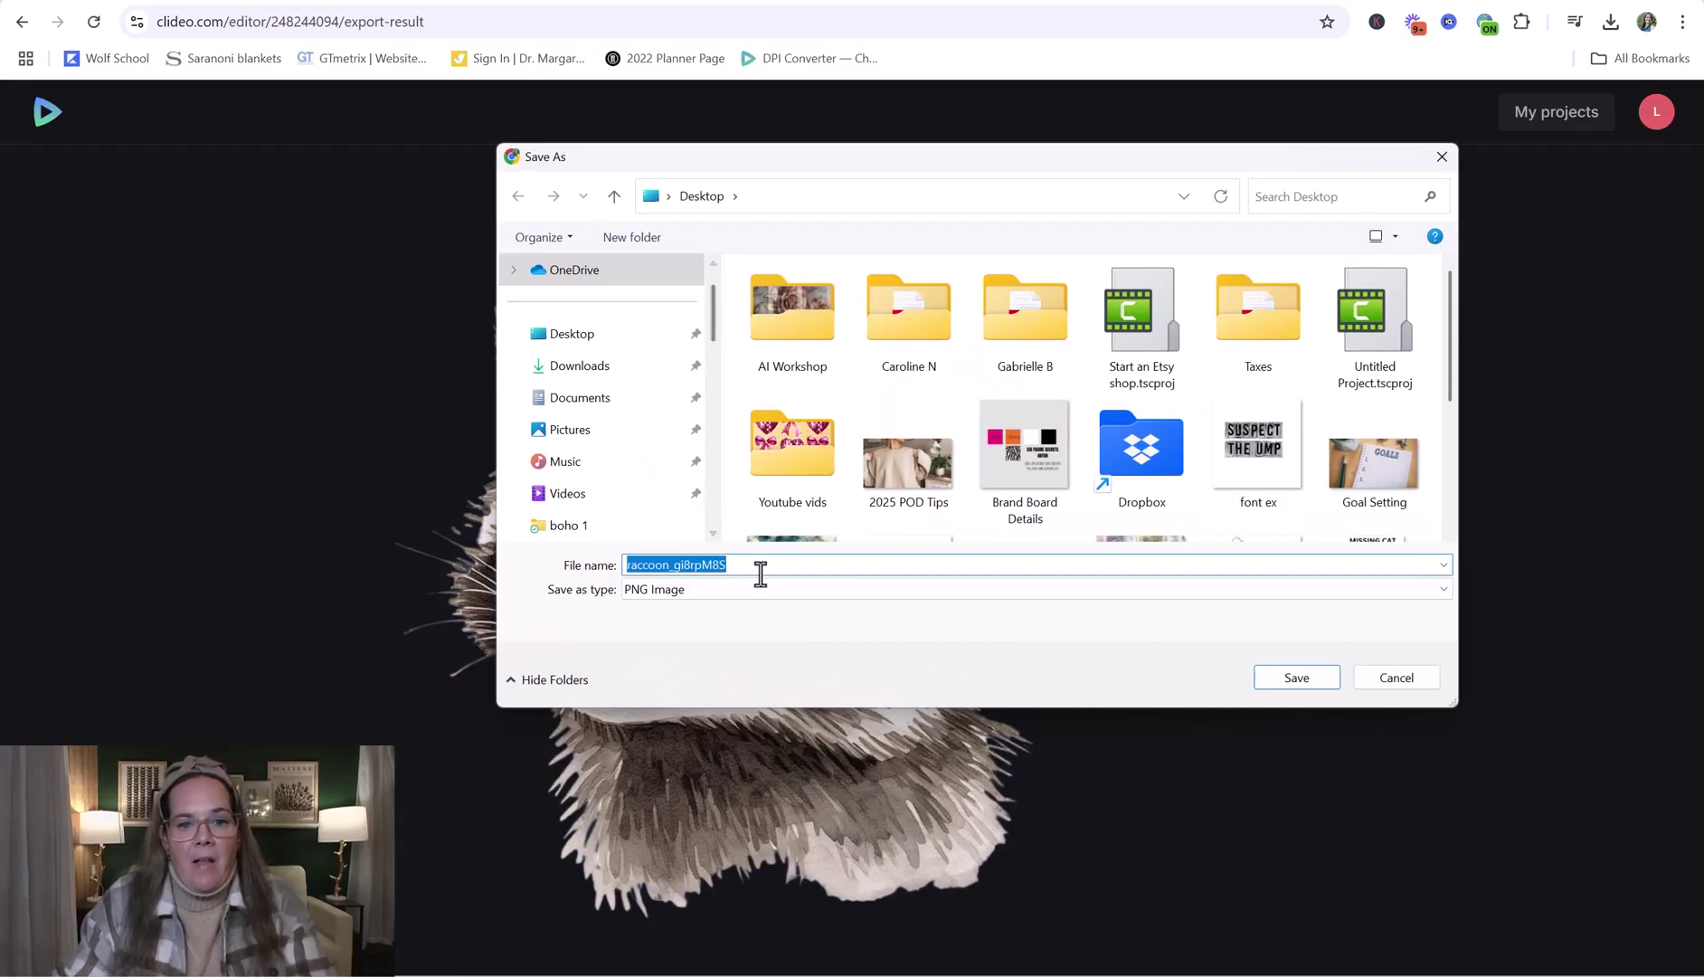
type("Rec")
key("BackSpace")
key("BackSpace")
type("acoon")
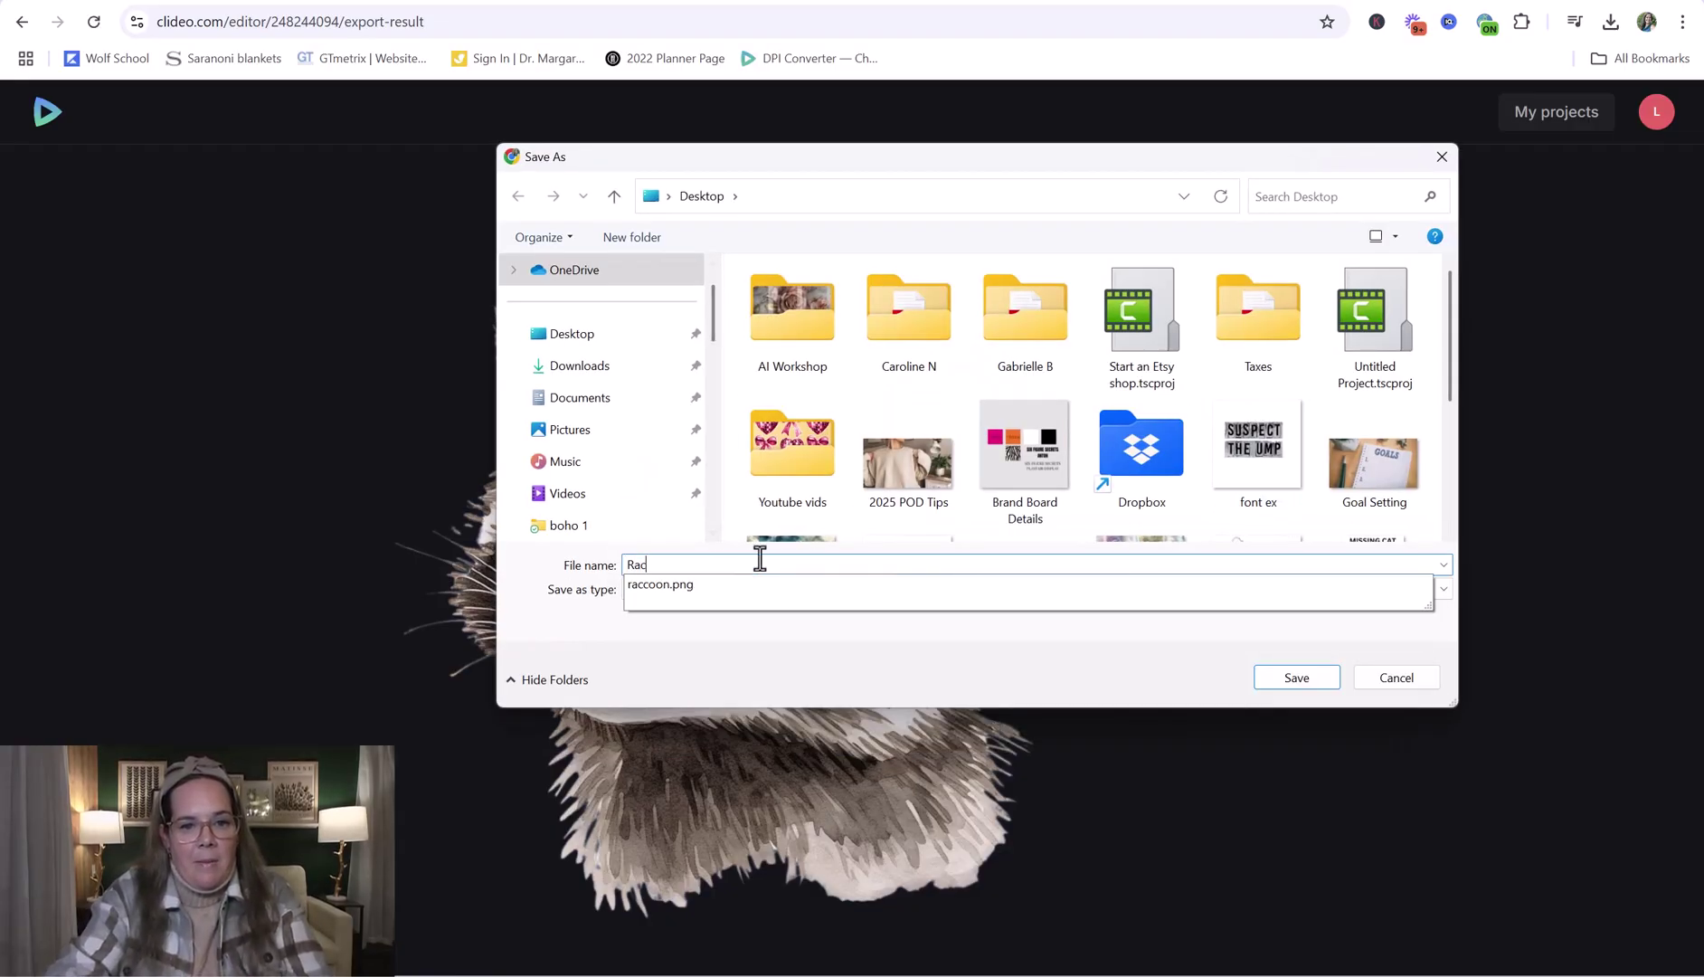
key("BackSpace")
key("BackSpace")
key("BackSpace")
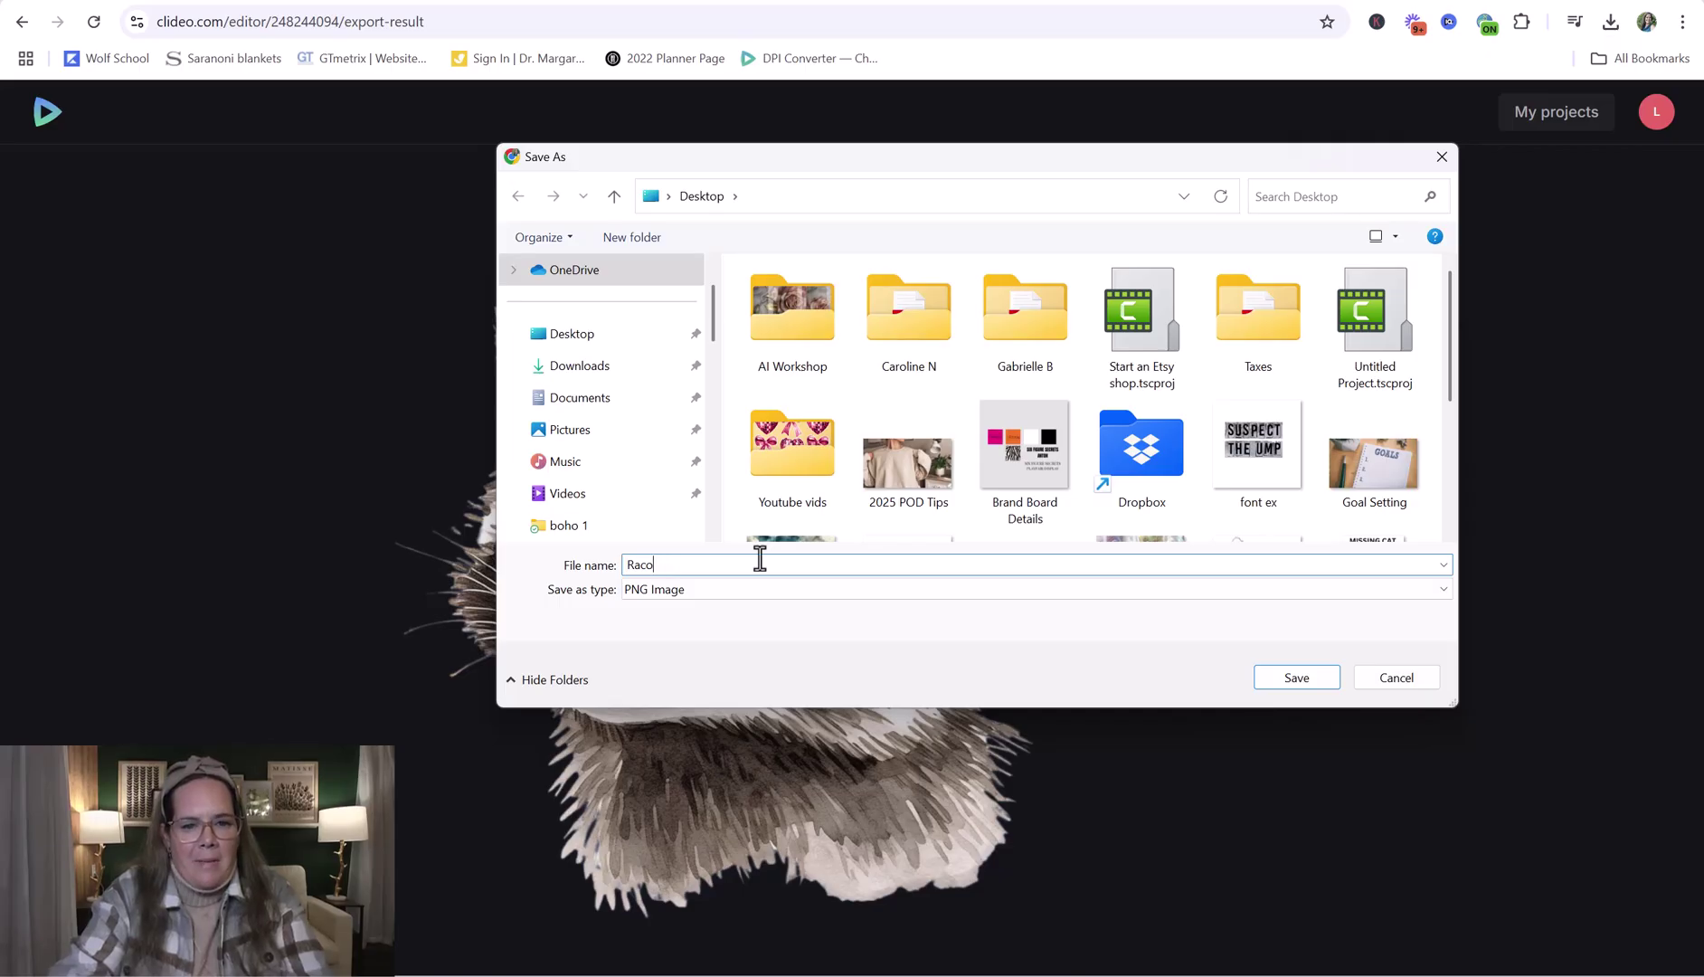
type("coon 3")
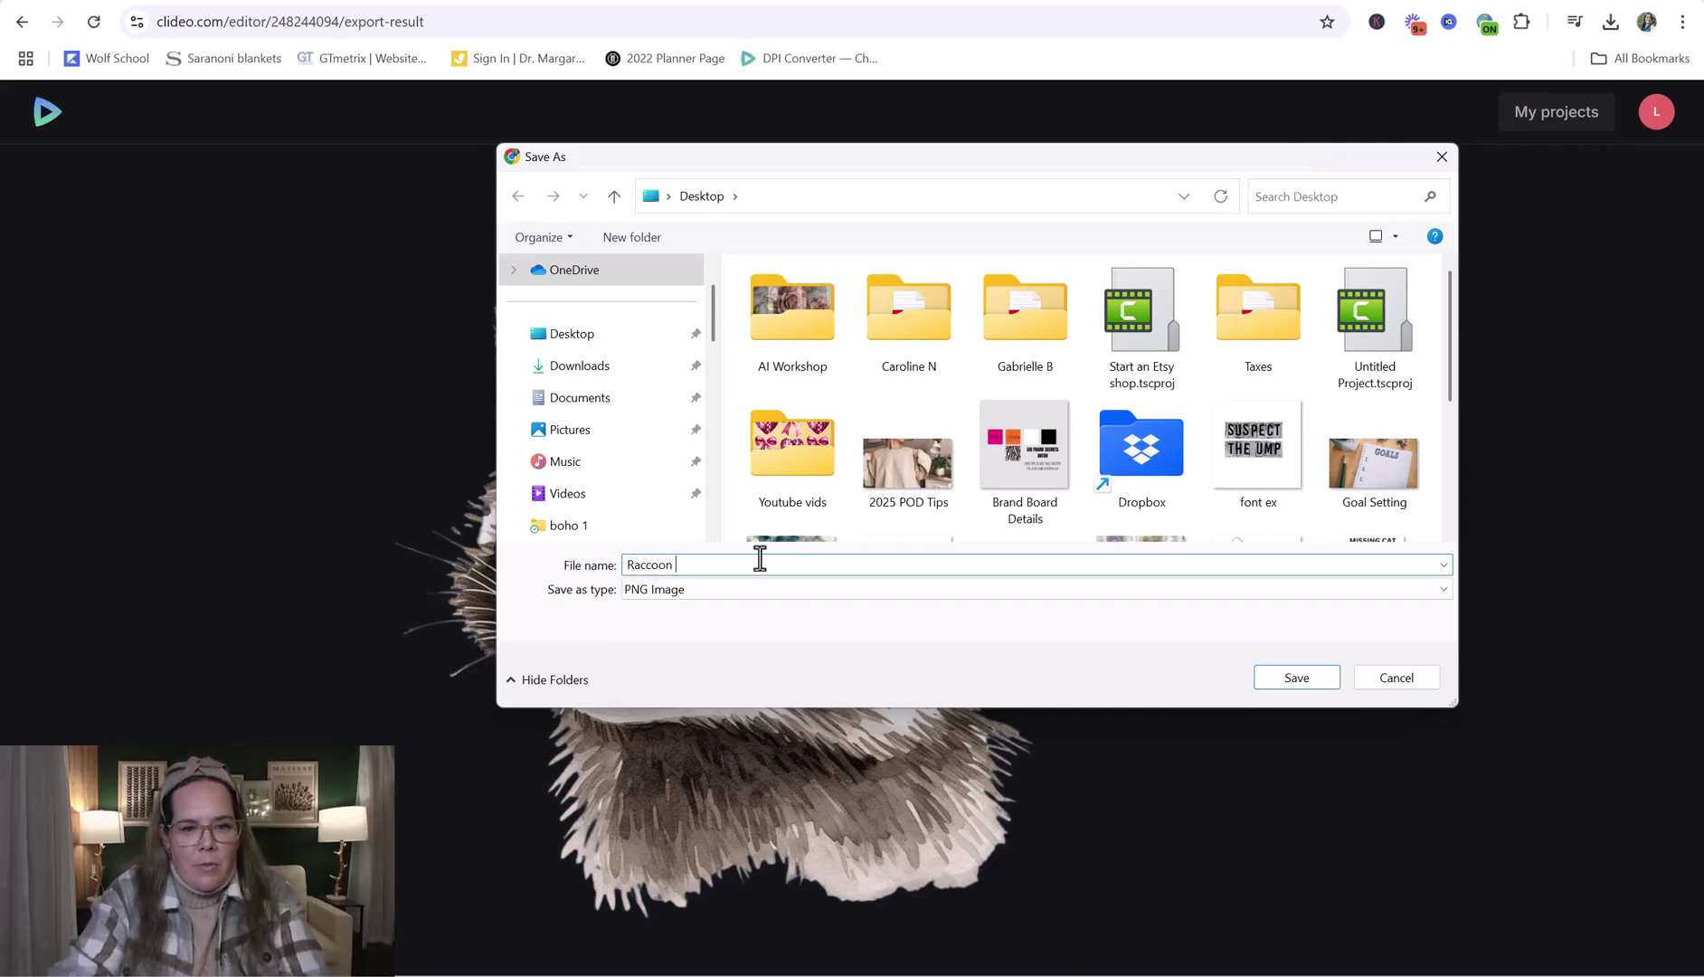
type("00 DPI PNG")
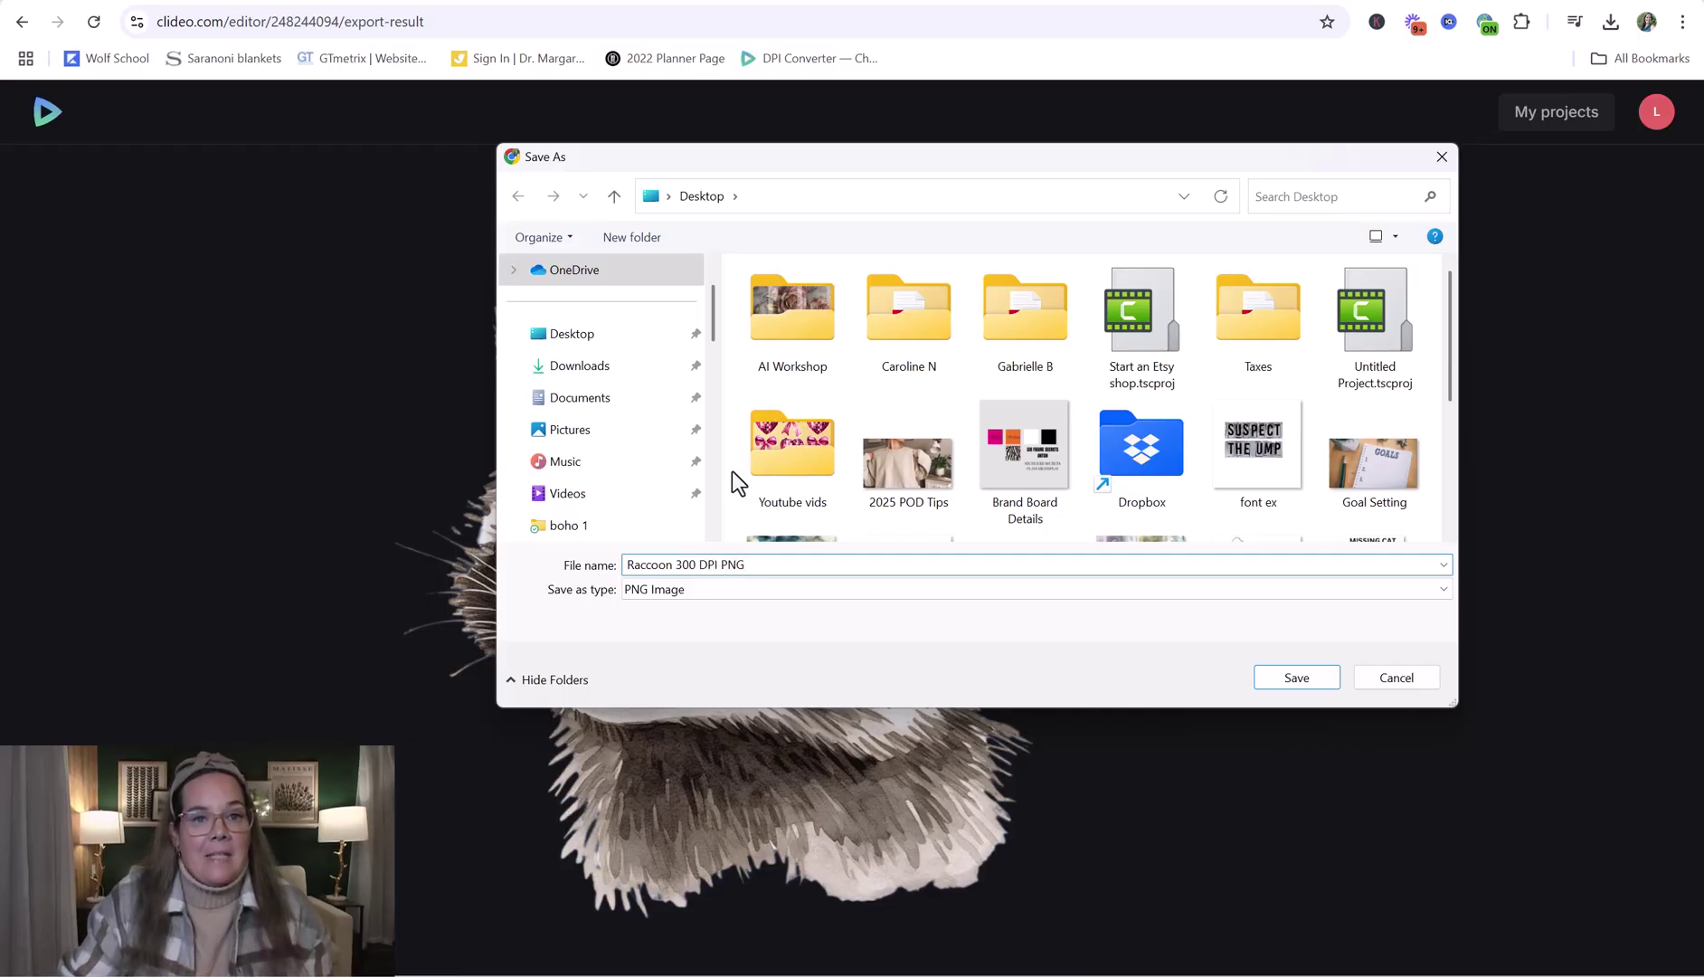
left_click(604, 338)
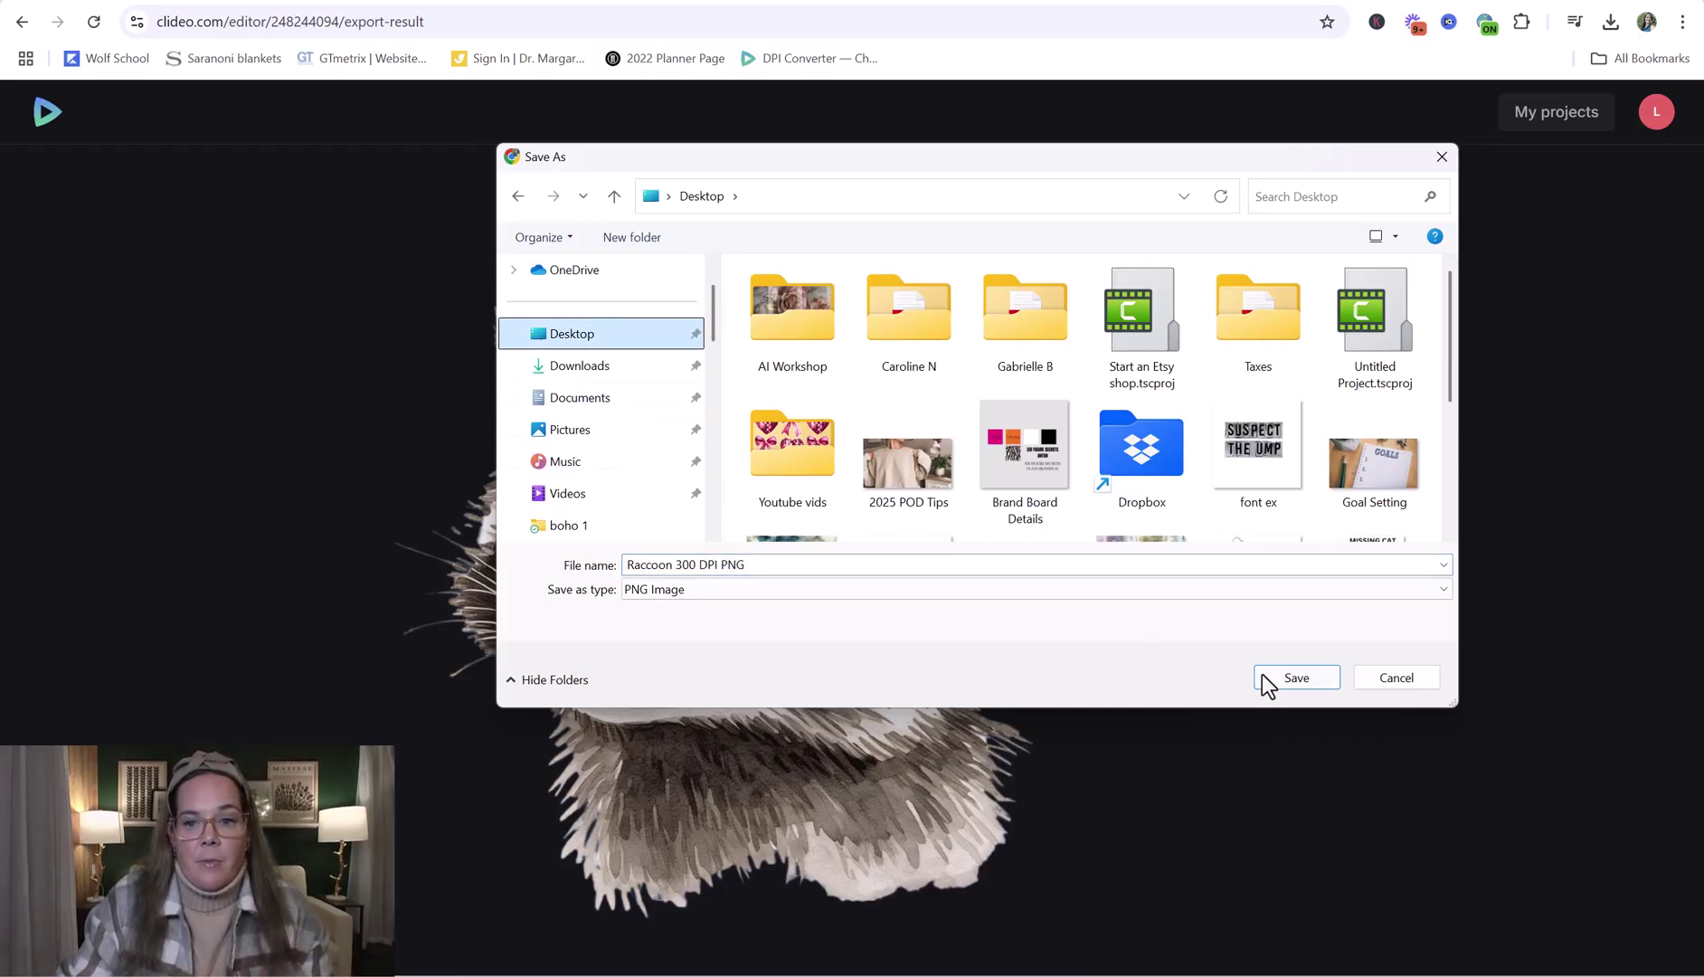
left_click(1296, 679)
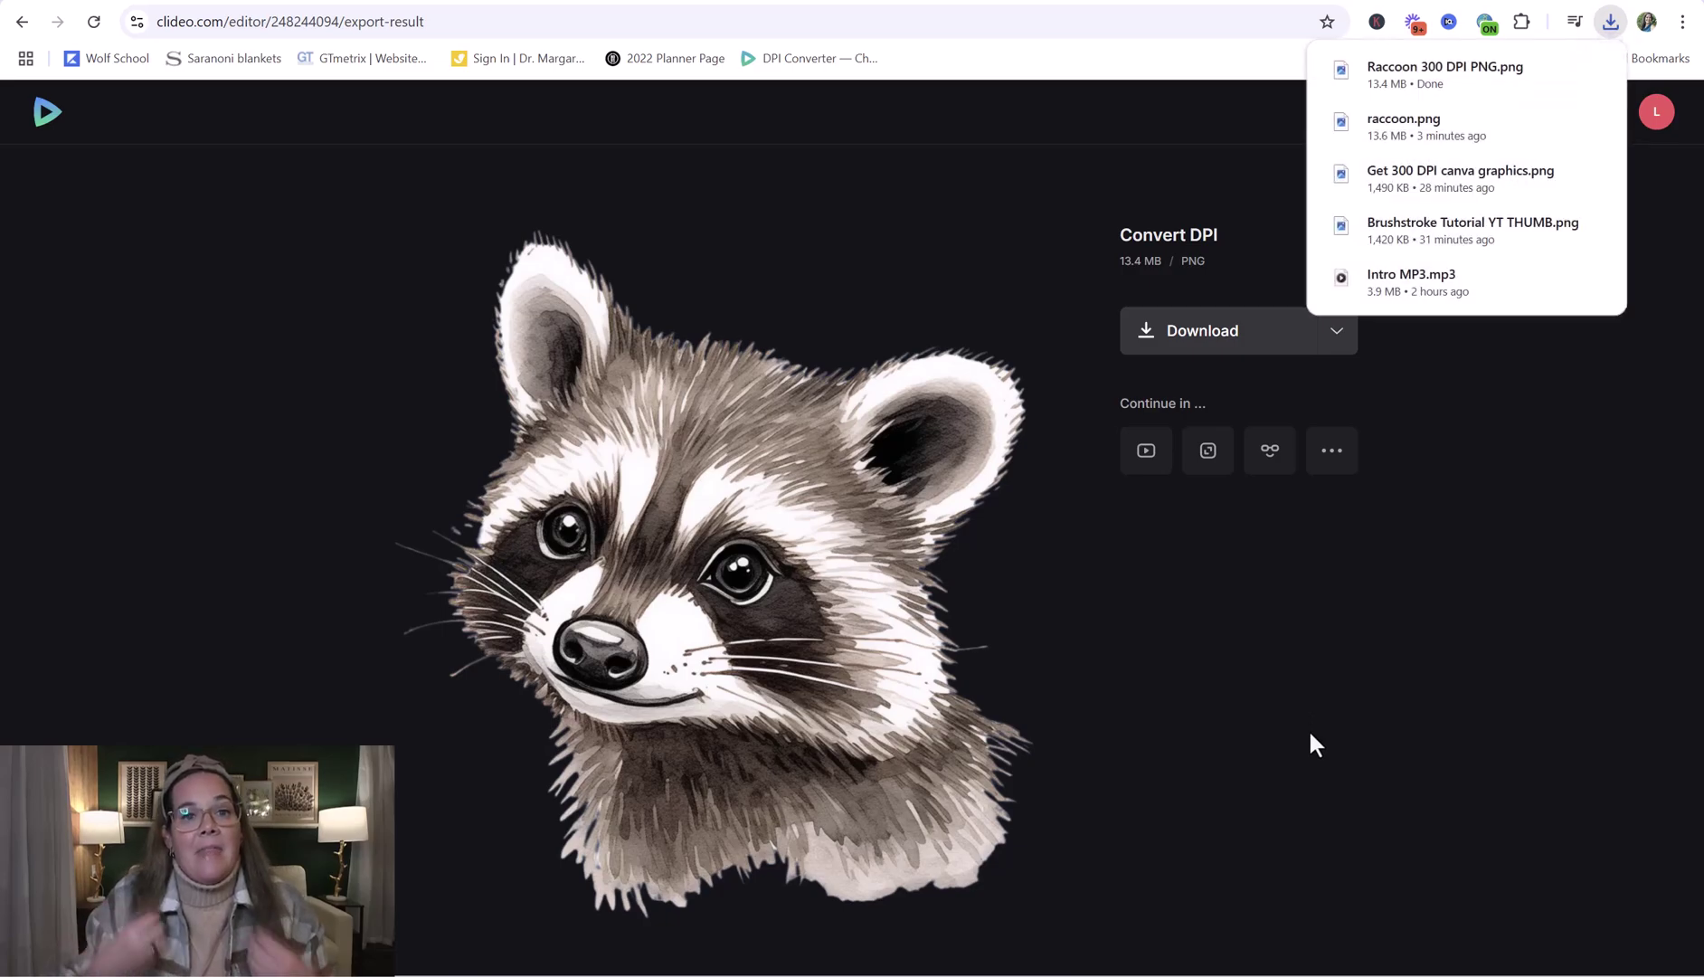